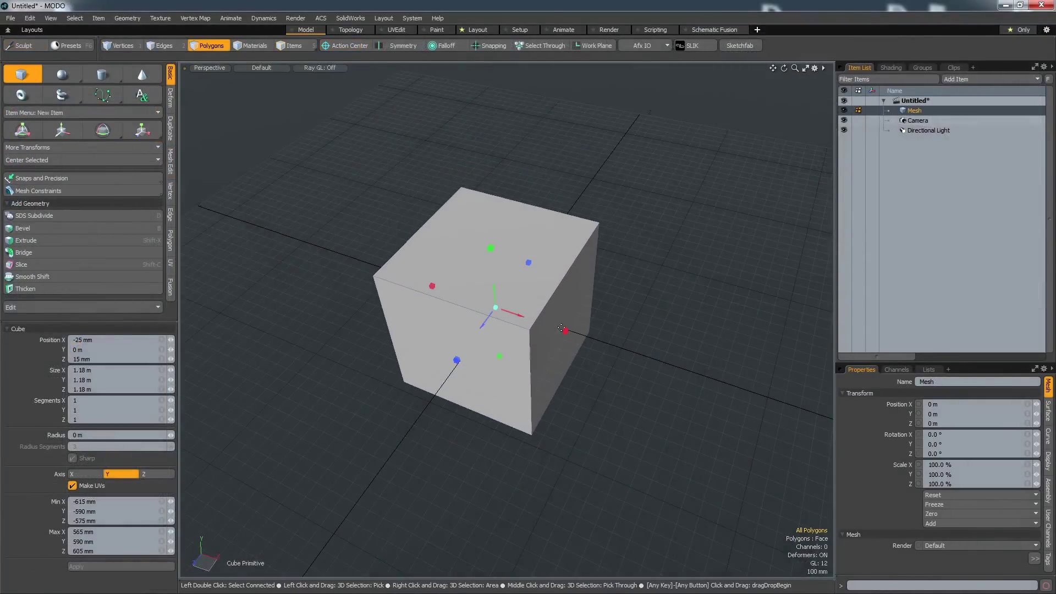
Stretch the cube along X and bevel its top face with a 158 mm inset, raised upward.
drag(561, 328, 712, 372)
key(space)
key(b)
drag(559, 286, 408, 206)
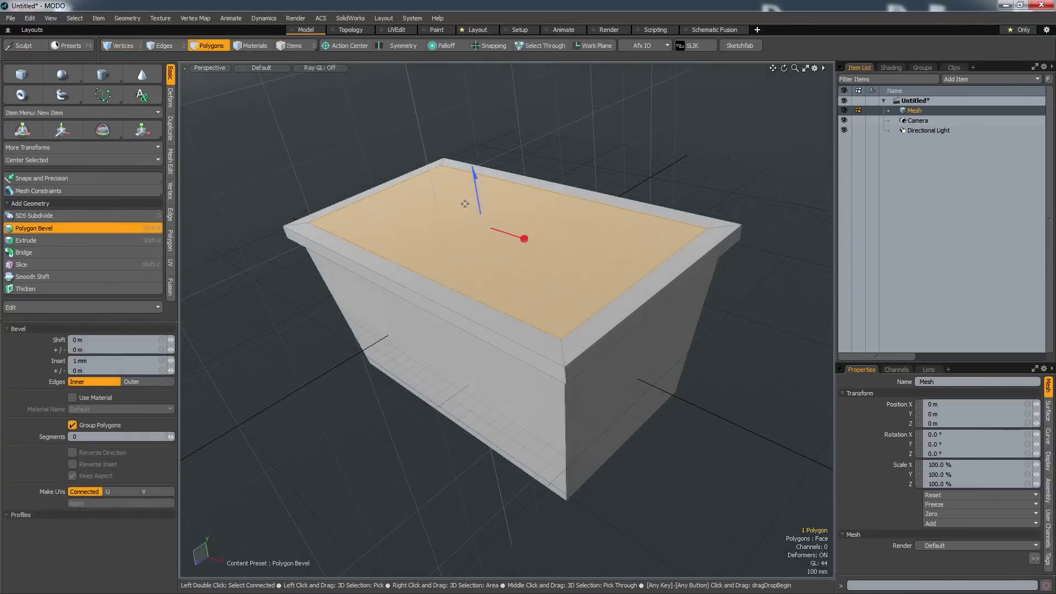
drag(476, 189, 471, 170)
key(space)
key(b)
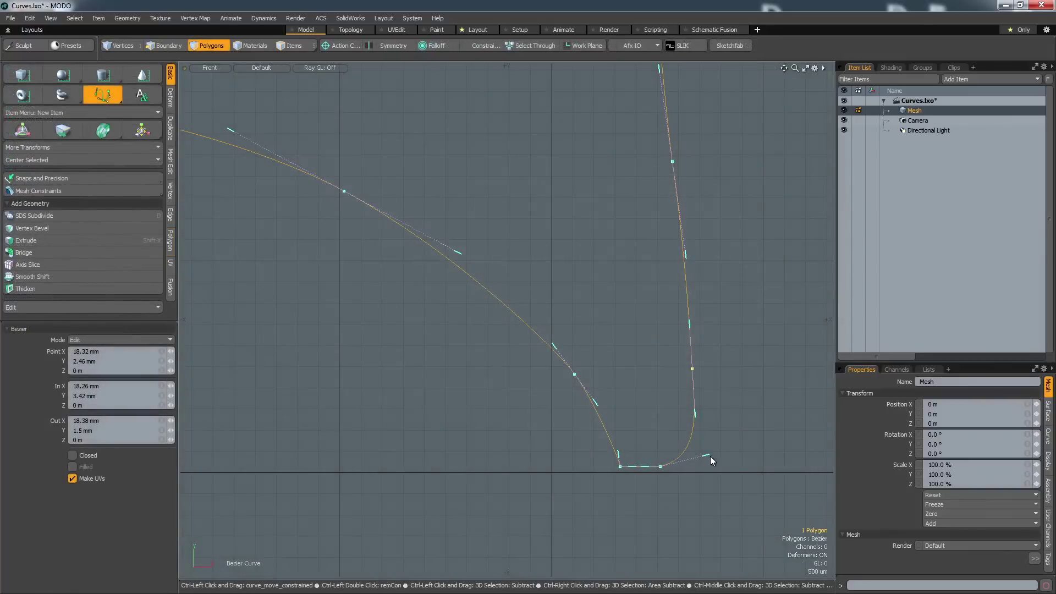
Reshape the Bezier curve, radially sweep it into a round mesh, and thicken it into a shell.
drag(710, 456, 682, 447)
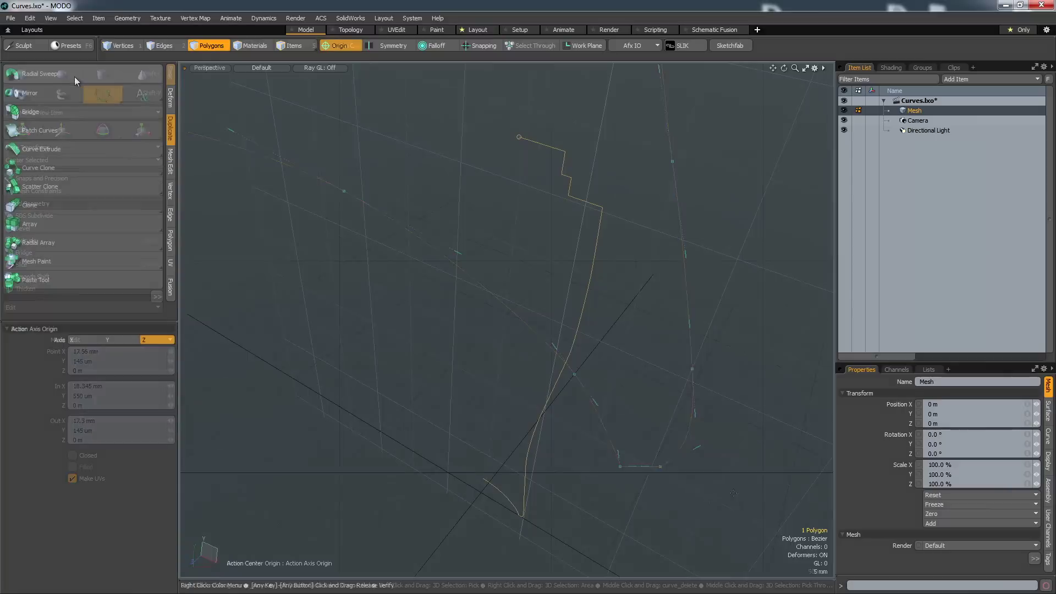
click(71, 75)
click(439, 266)
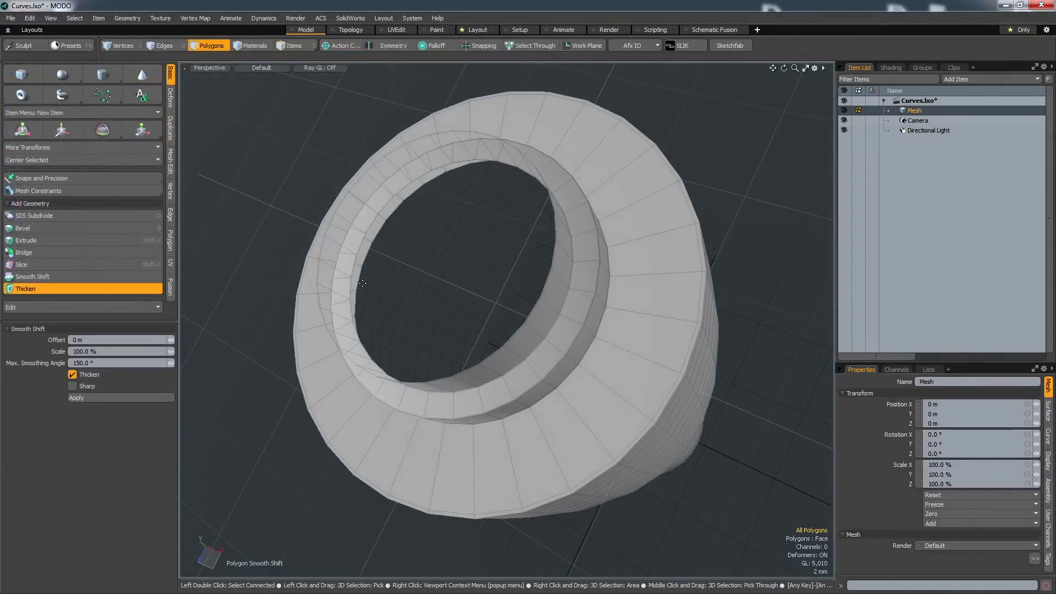
click(610, 362)
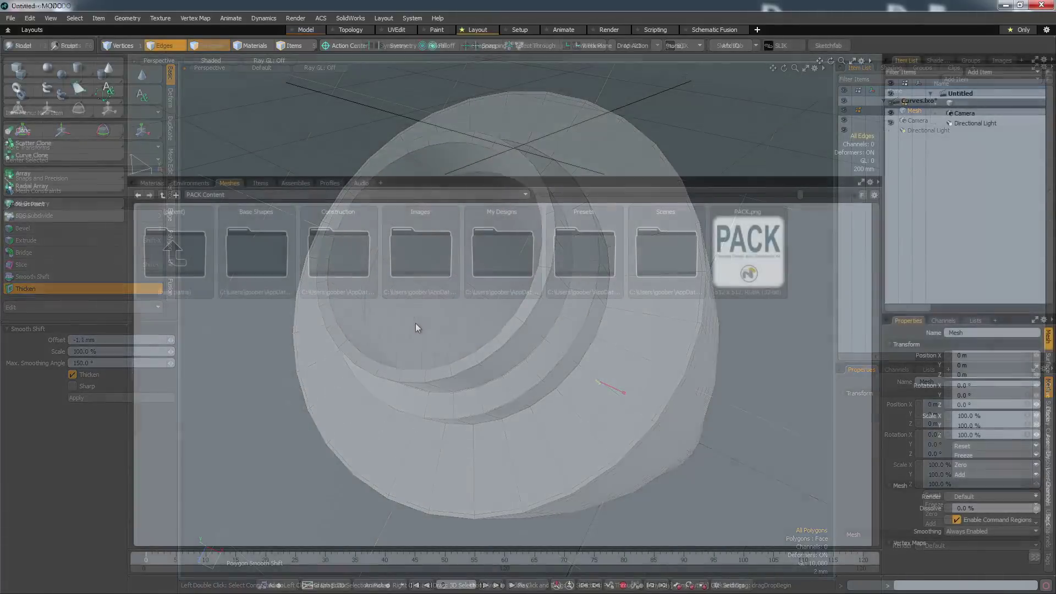
Browse the PACK content locations through Base Shapes and Construction to the Presets > Boxes folder.
click(397, 193)
click(404, 219)
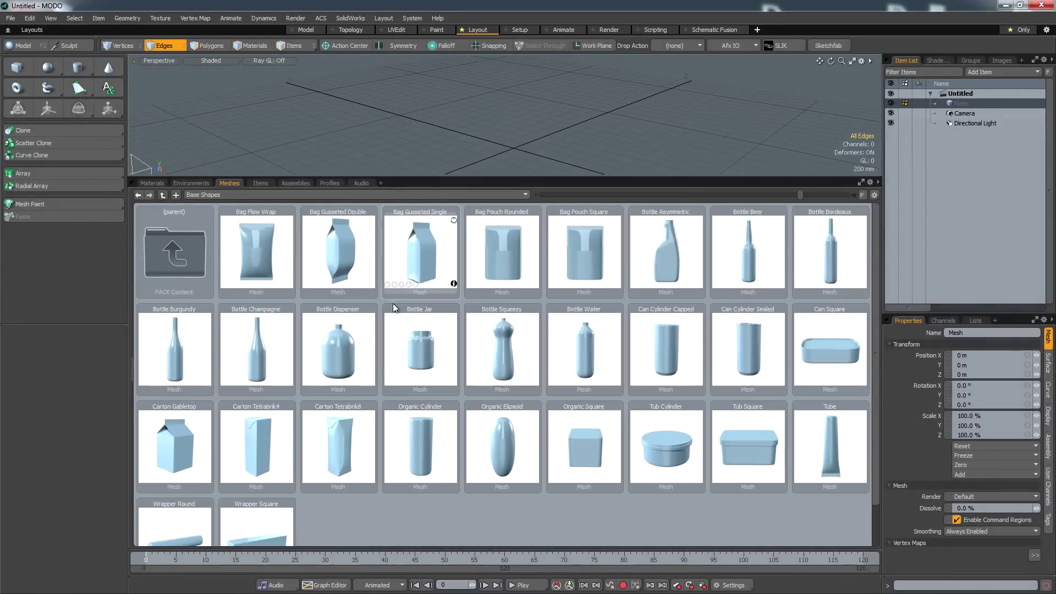
click(370, 194)
click(344, 219)
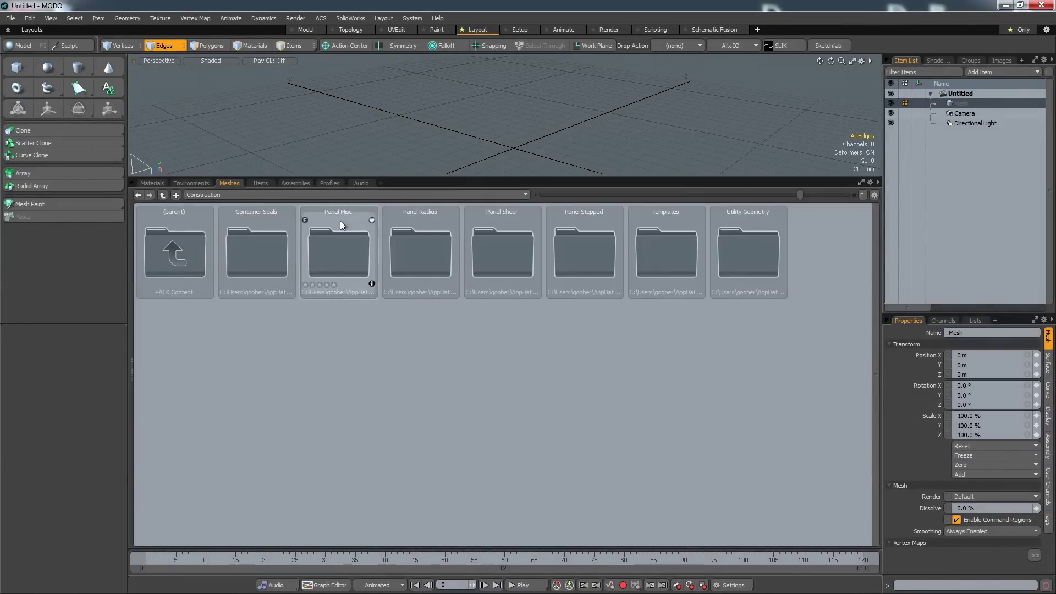
double_click(245, 251)
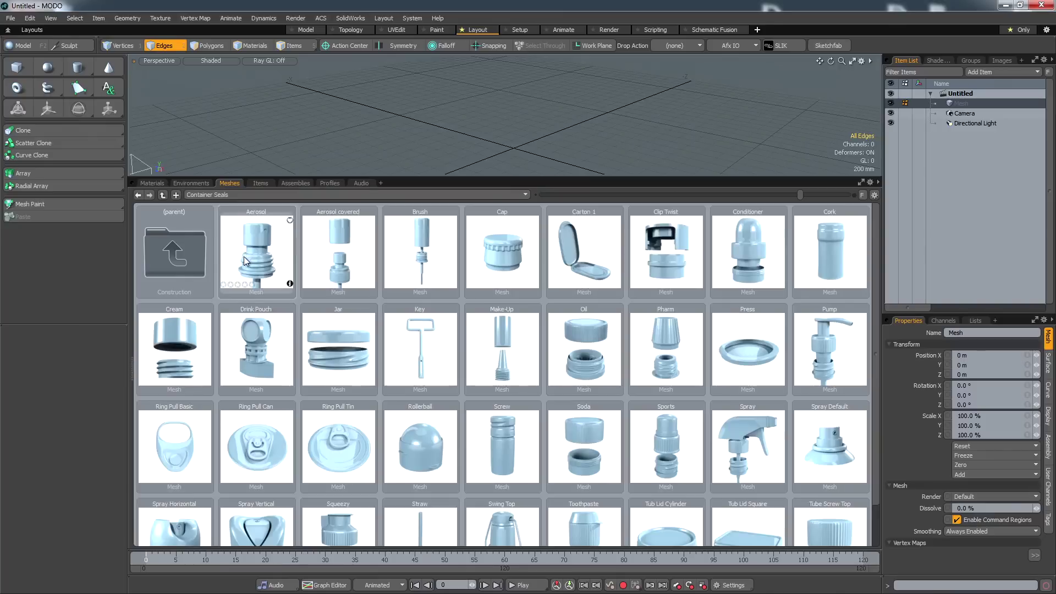
click(365, 195)
click(361, 182)
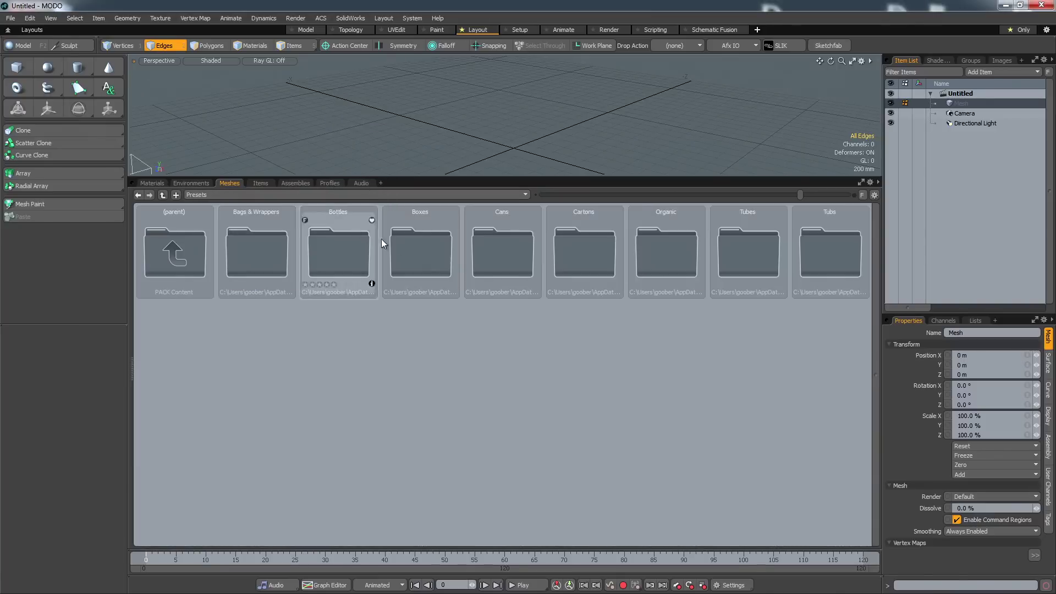
double_click(407, 255)
Apply the FOLD morph at 100% to the Candy box, then inspect a blister pack fusion strip.
click(273, 263)
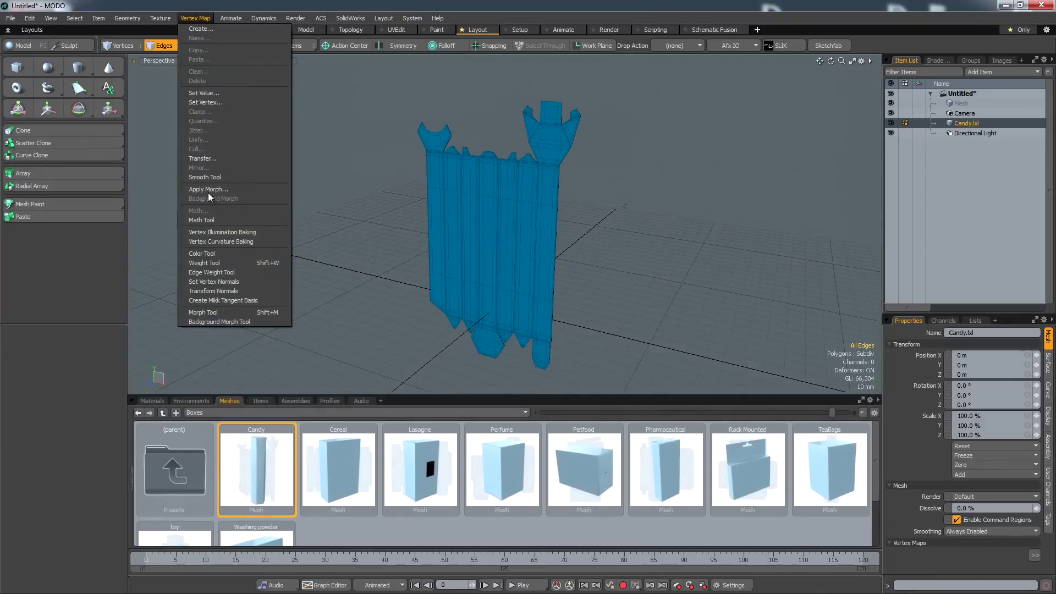
click(208, 191)
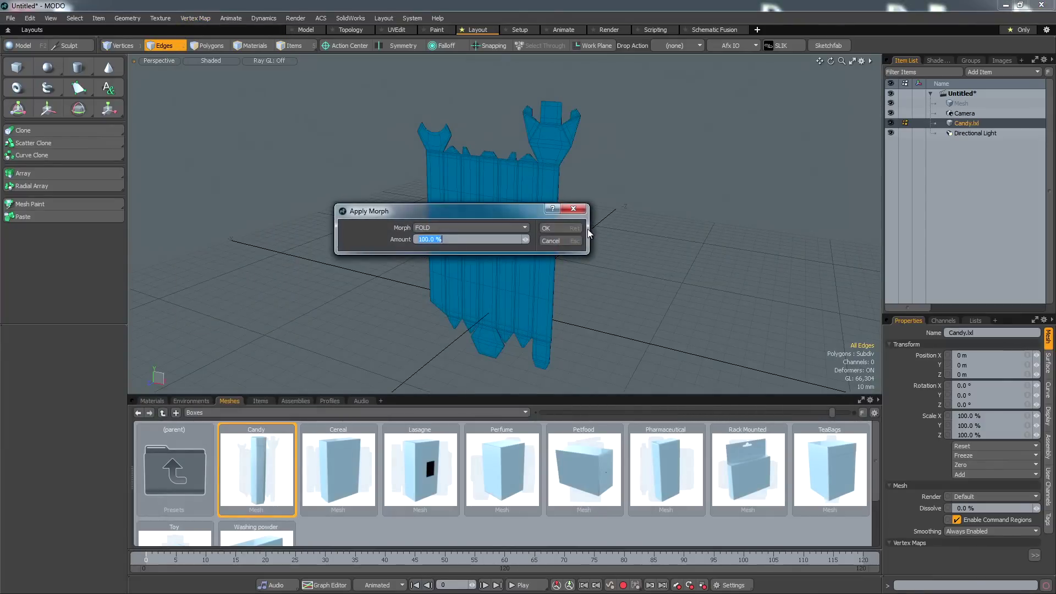
click(583, 228)
alt+drag(525, 238, 632, 297)
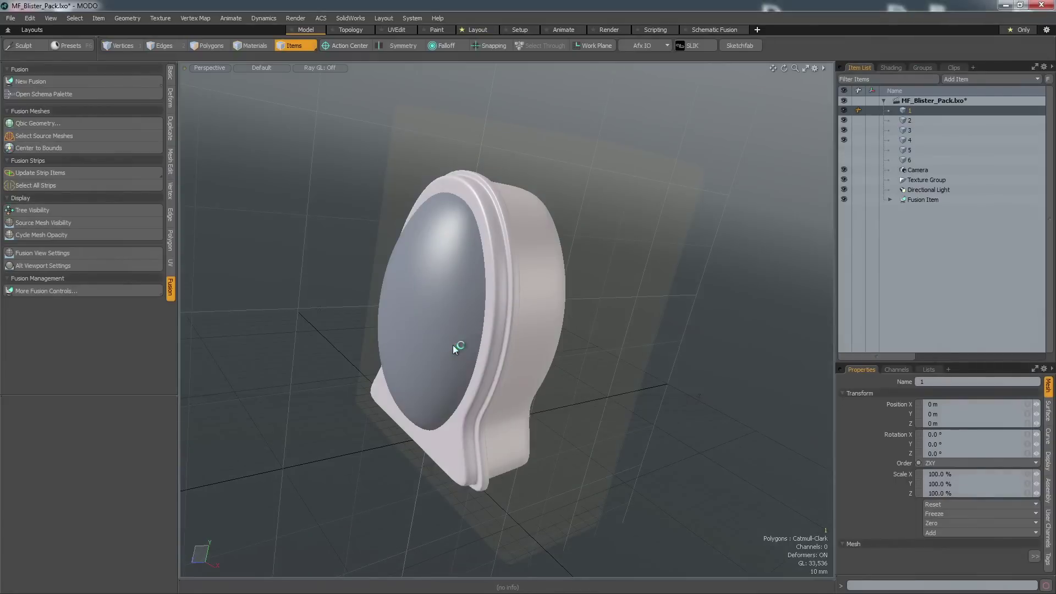
alt+drag(453, 345, 410, 193)
click(474, 326)
Select the nub on the dome and set its fusion to Union.
click(438, 190)
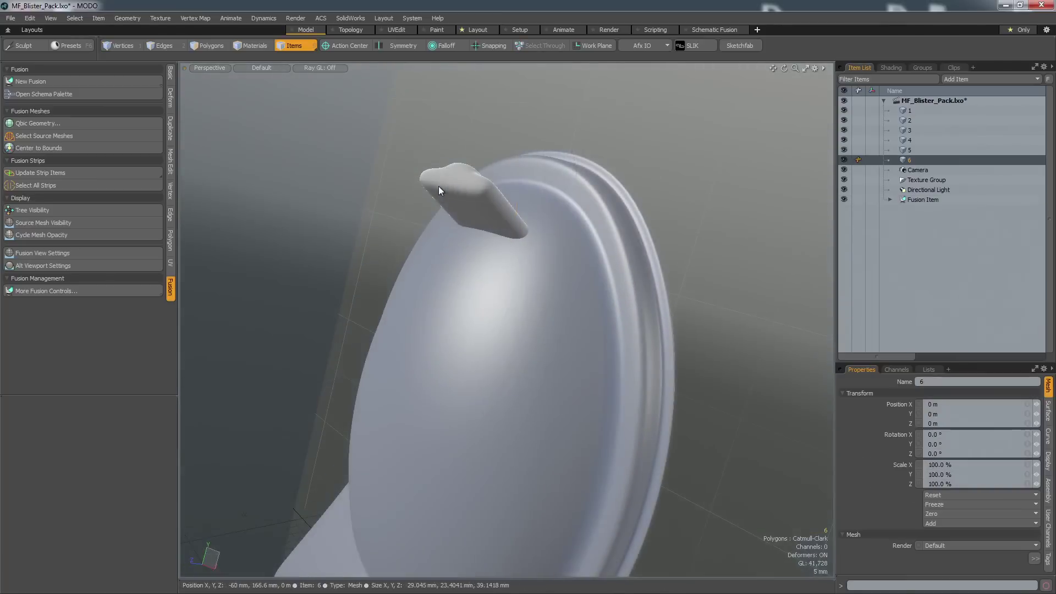
right_click(494, 261)
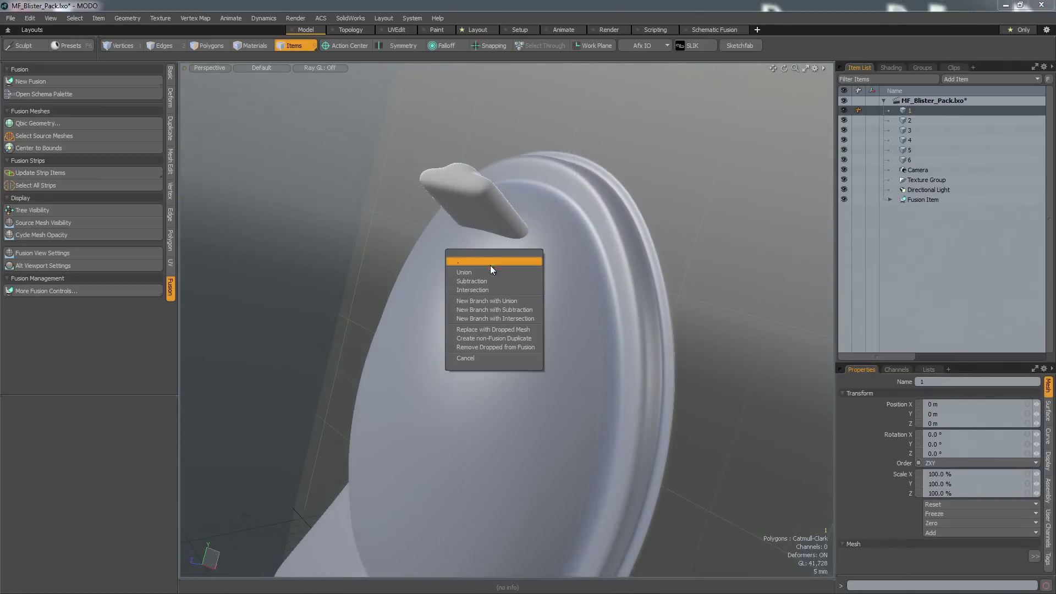
click(488, 278)
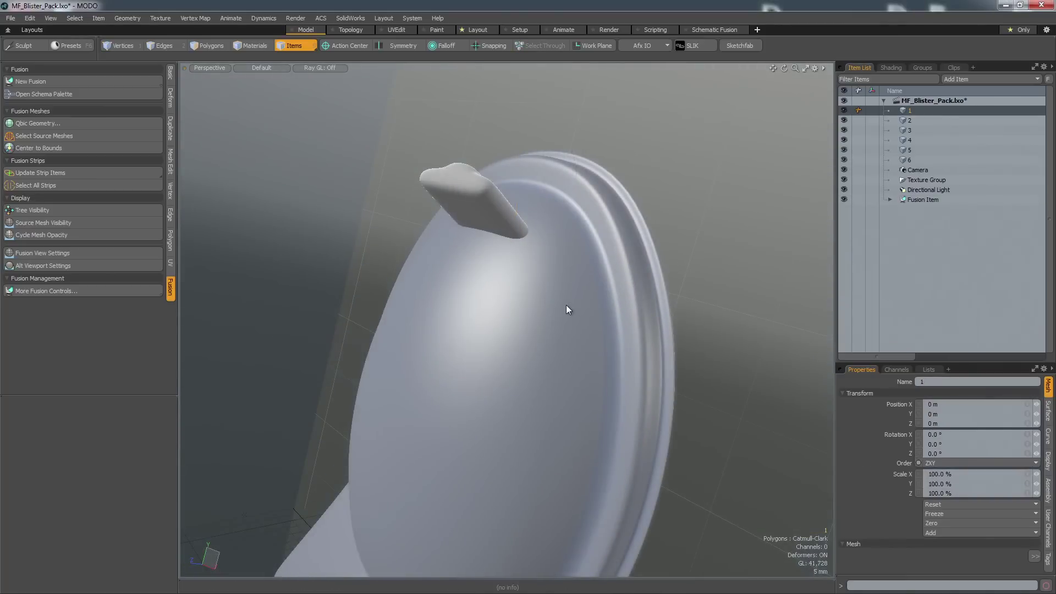
Drag the nub with the Move tool to new spots across the blister dome.
click(474, 208)
key(3)
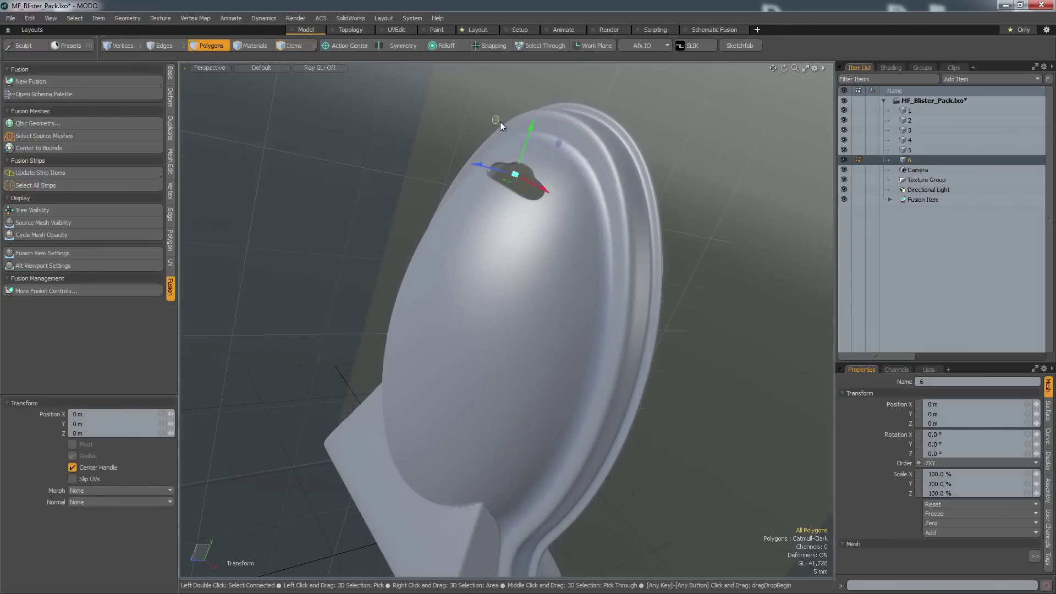
drag(500, 121, 477, 135)
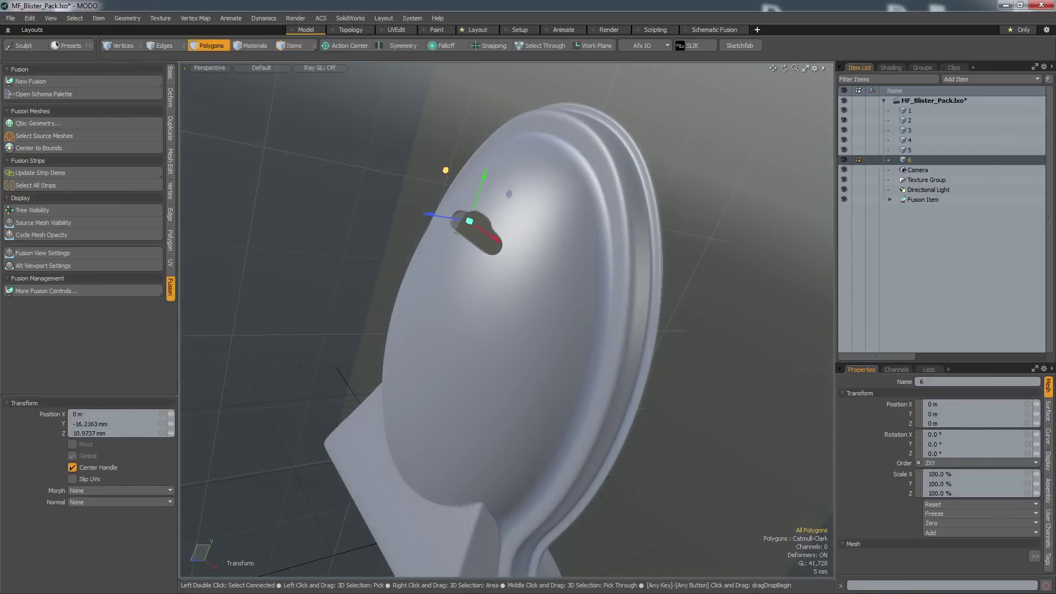
drag(474, 215, 516, 165)
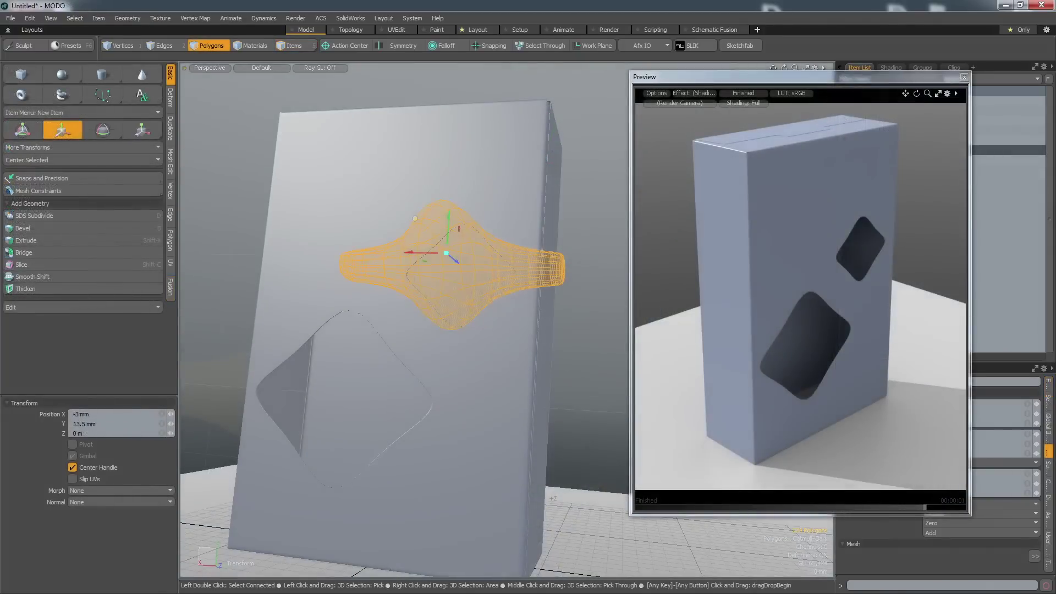
drag(406, 223, 386, 246)
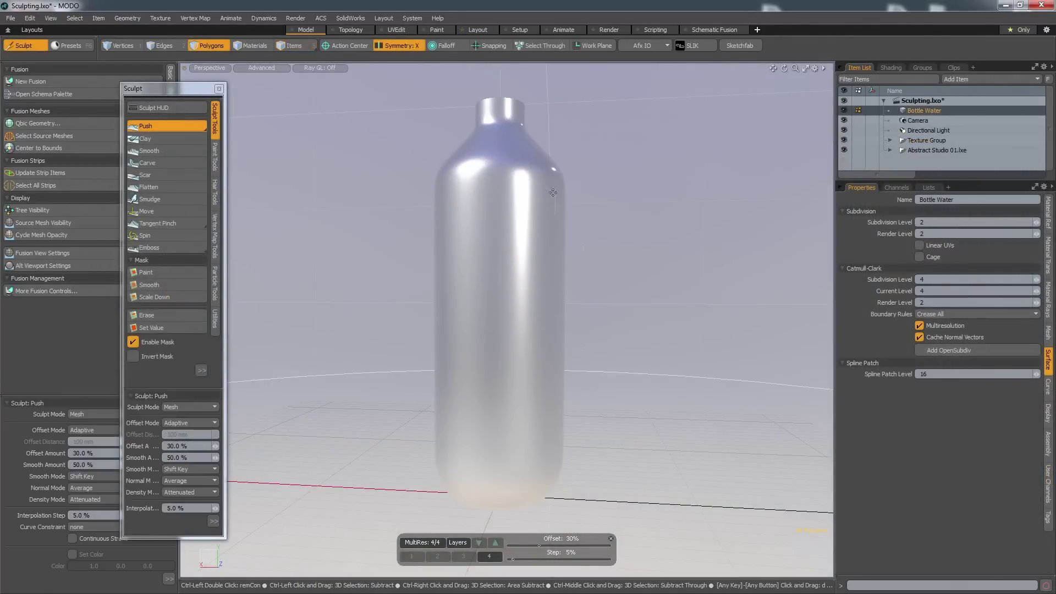
Push-sculpt a stroke down the bottle's right upper body, mirrored by Symmetry X.
mouse_move(542, 177)
mouse_down()
mouse_move(555, 230)
mouse_move(528, 327)
mouse_move(540, 403)
mouse_up()
alt+drag(483, 244, 612, 282)
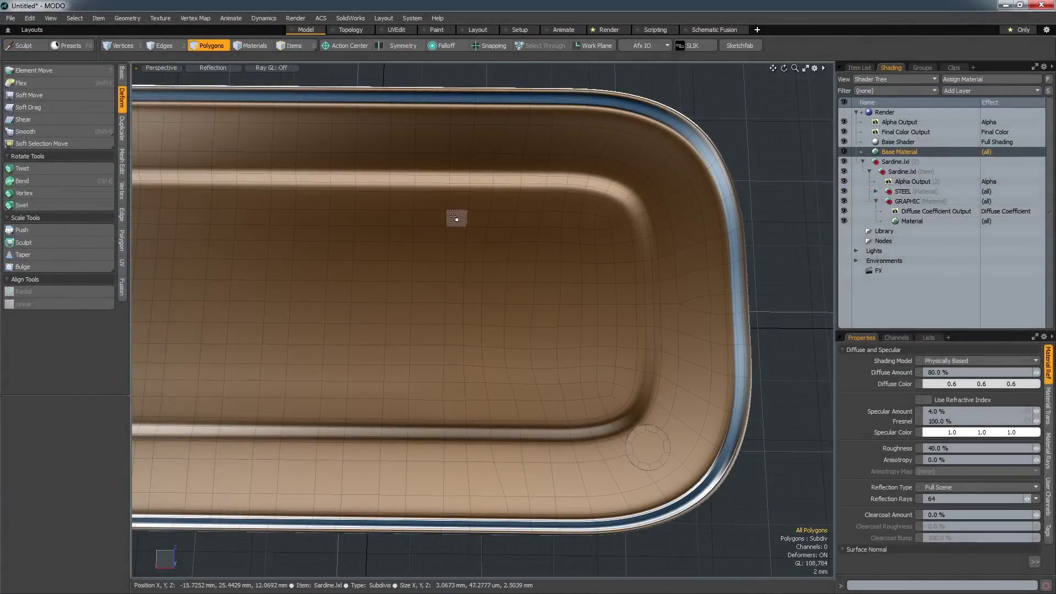
Select a square patch of lid polygons, inset it by 700 um, and radially align it into a circle.
right_drag(455, 216, 599, 388)
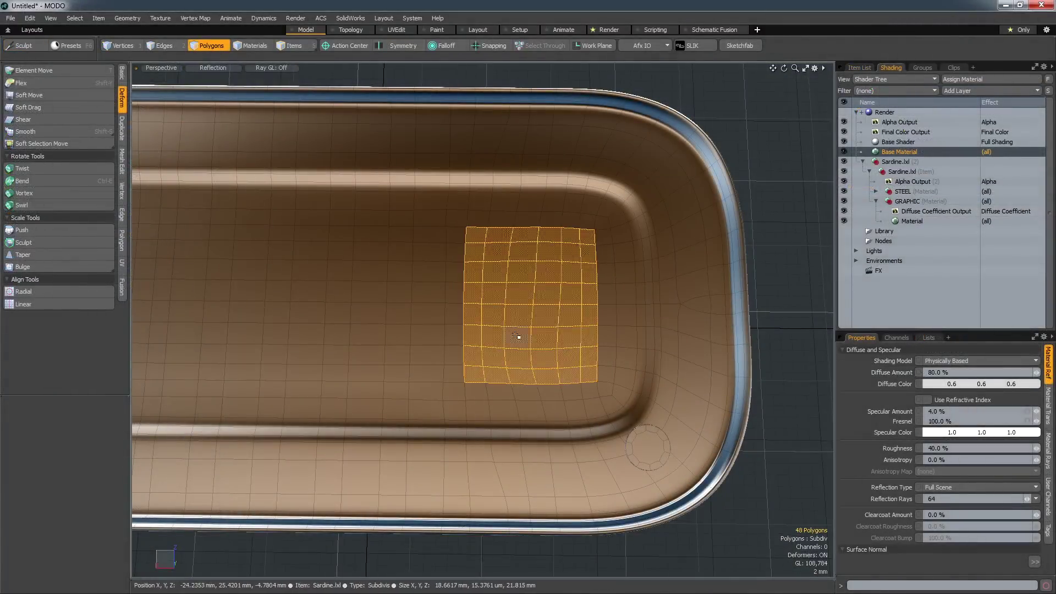
key(b)
drag(508, 316, 517, 316)
click(70, 289)
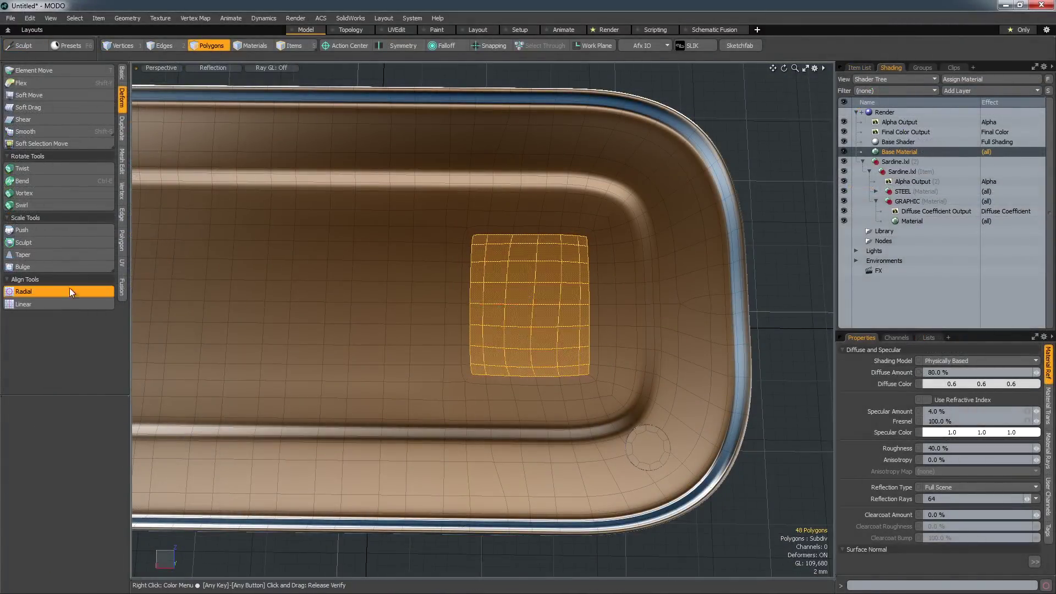
Bevel the circle inward to 1.12 mm, scale it down slightly, and push it down on Y.
key(b)
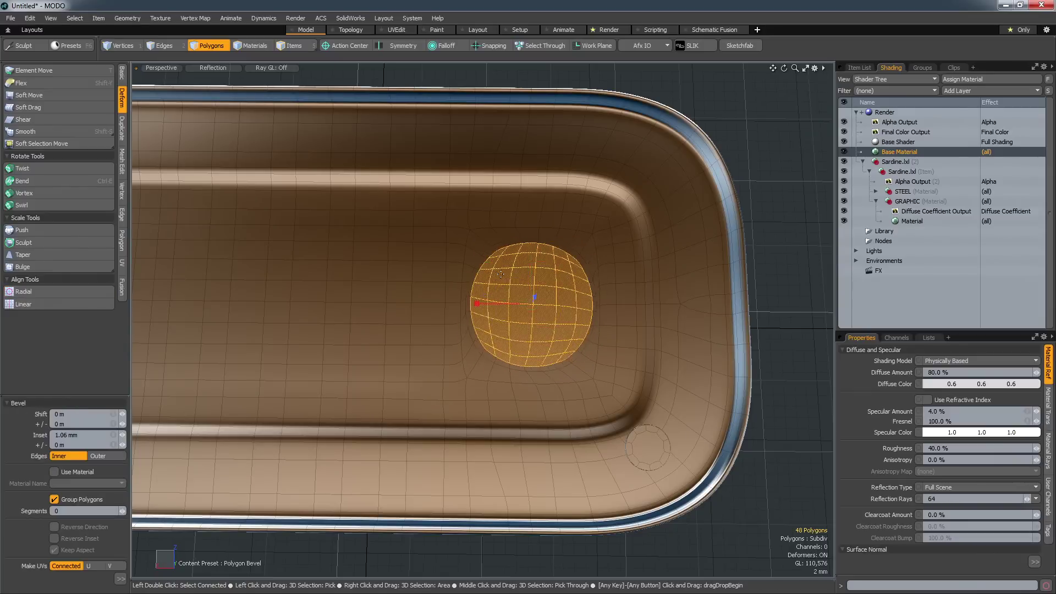
drag(475, 307, 418, 231)
key(r)
key(w)
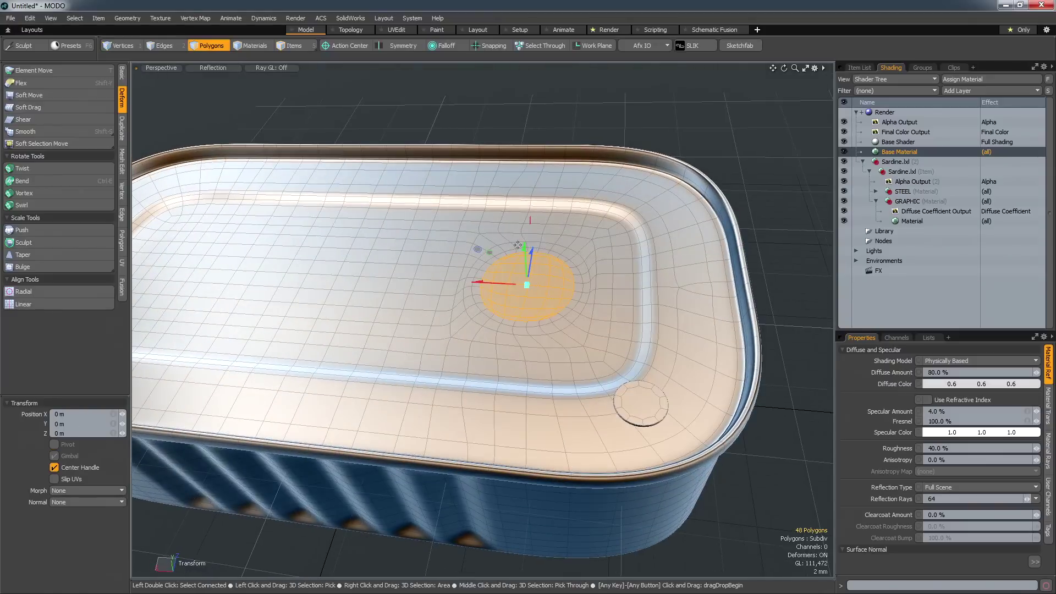
drag(522, 250, 523, 261)
key(r)
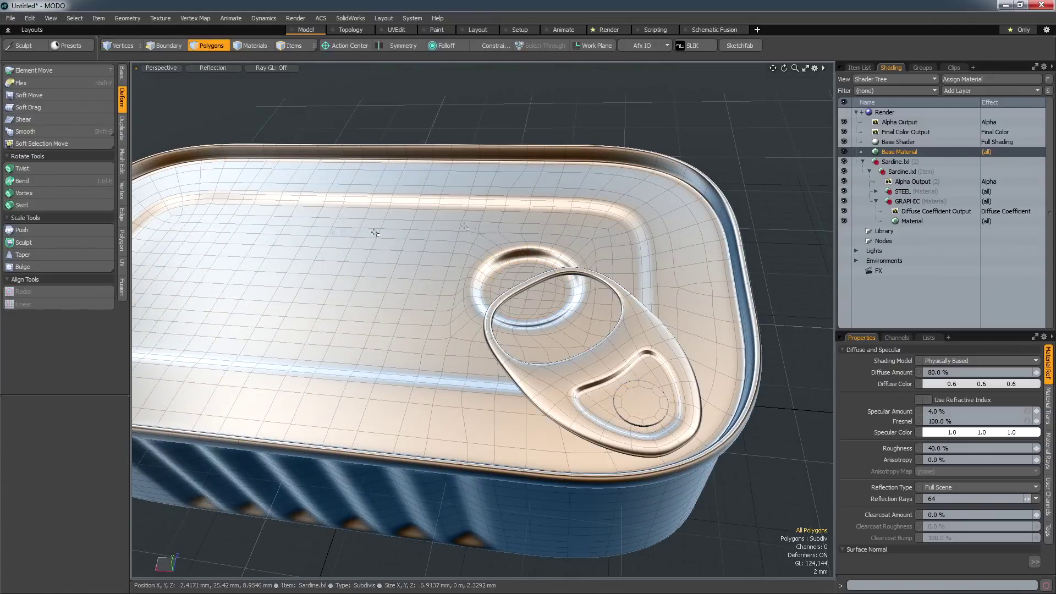
alt+drag(375, 232, 189, 290)
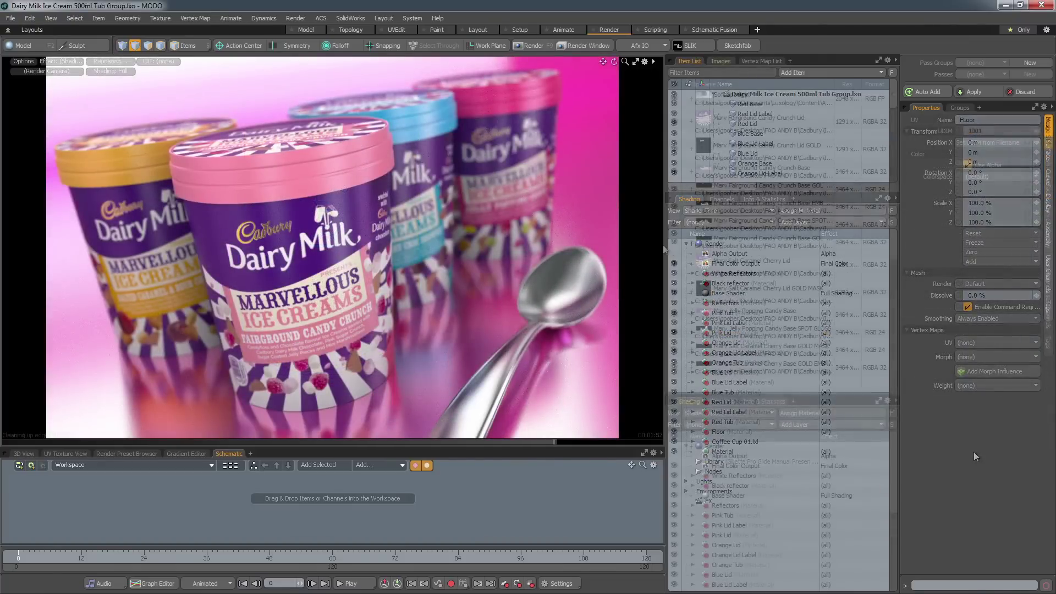
Add an image clip via (load image) and view the Load Image file-type list.
click(808, 72)
click(807, 72)
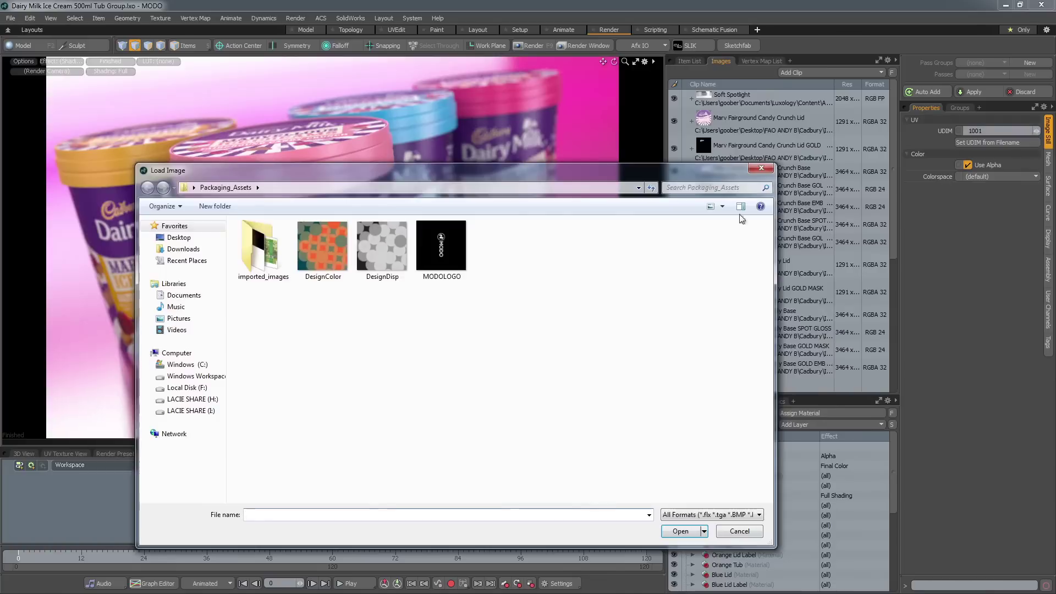
click(760, 513)
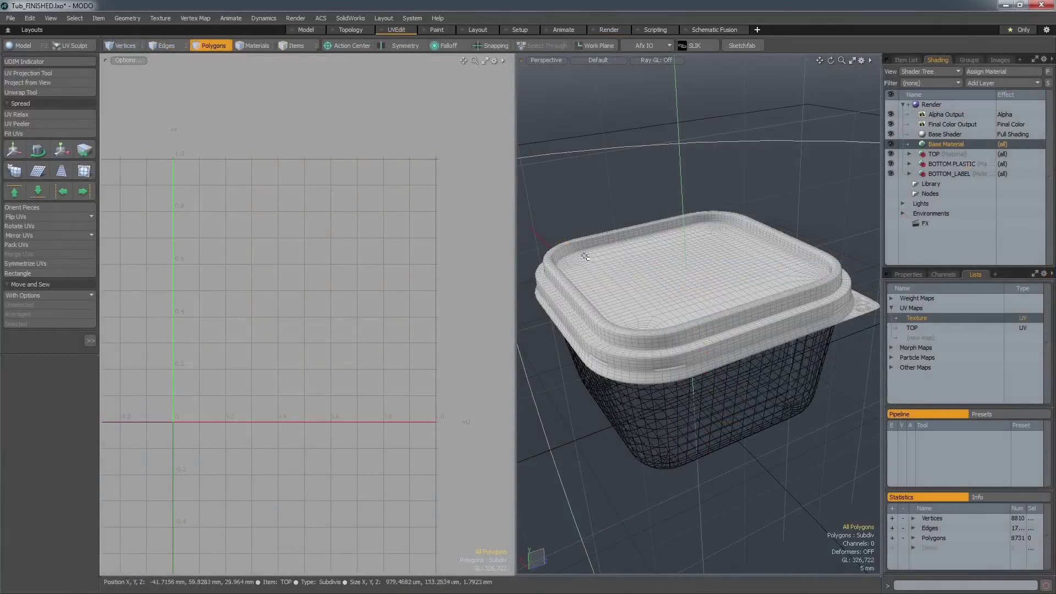
In Top view, project the tub's UVs from view and relax the UV layout.
key(ctrl+space)
click(640, 269)
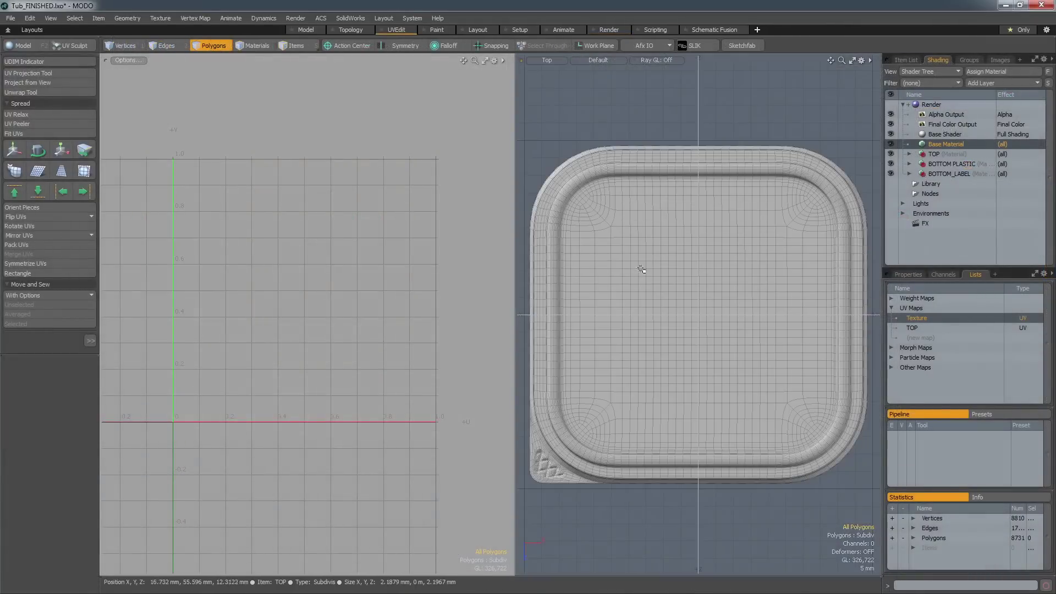
click(57, 91)
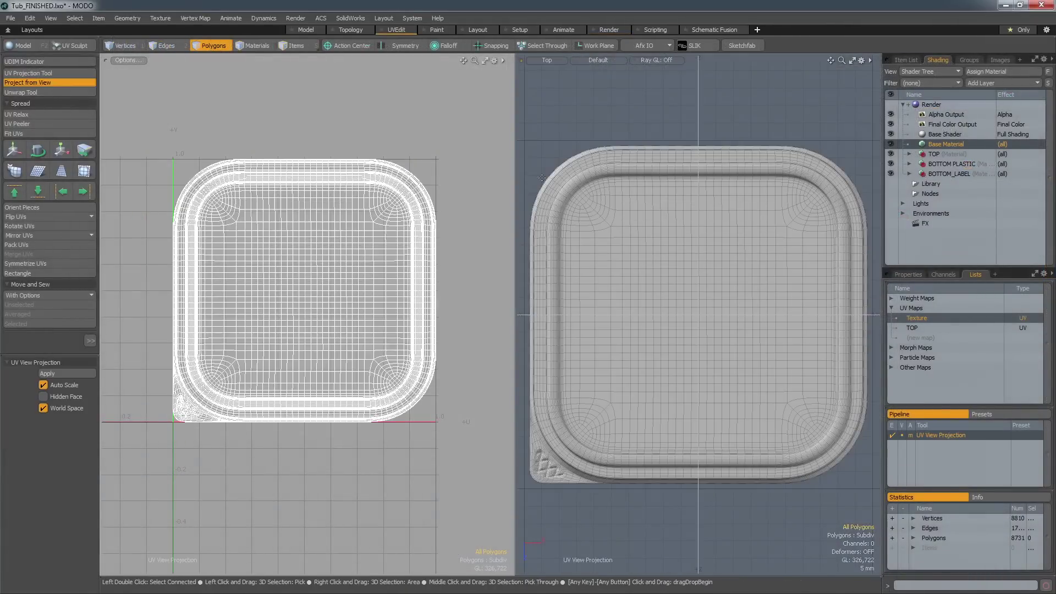
key(space)
click(53, 115)
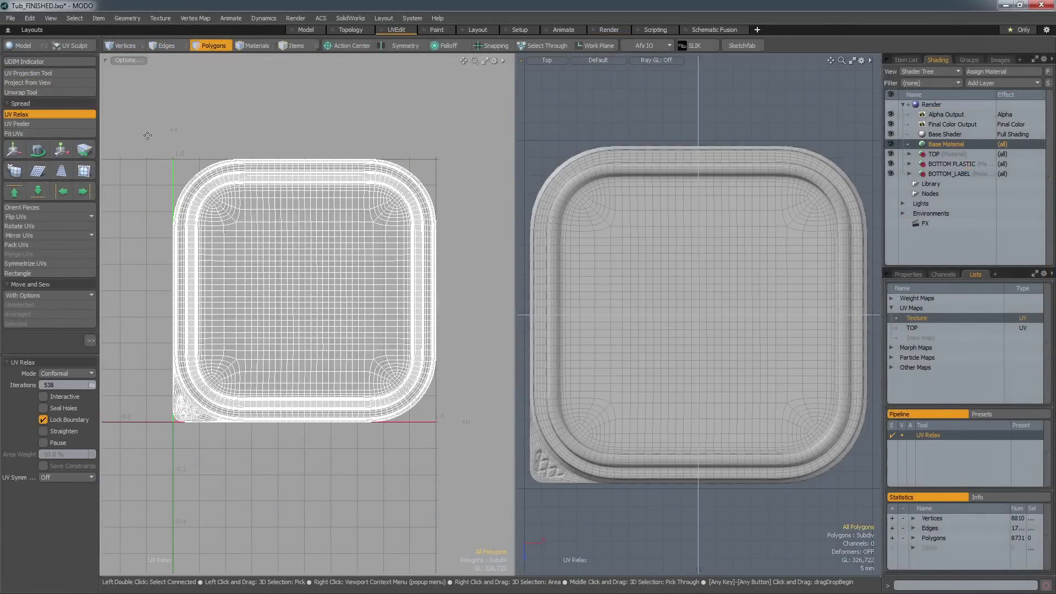
click(156, 134)
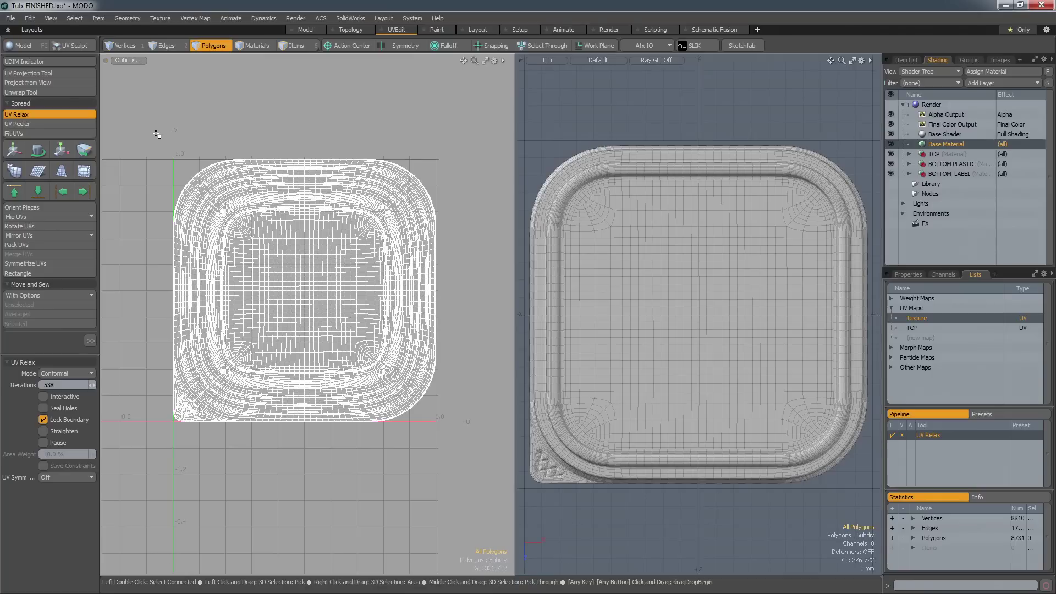
key(space)
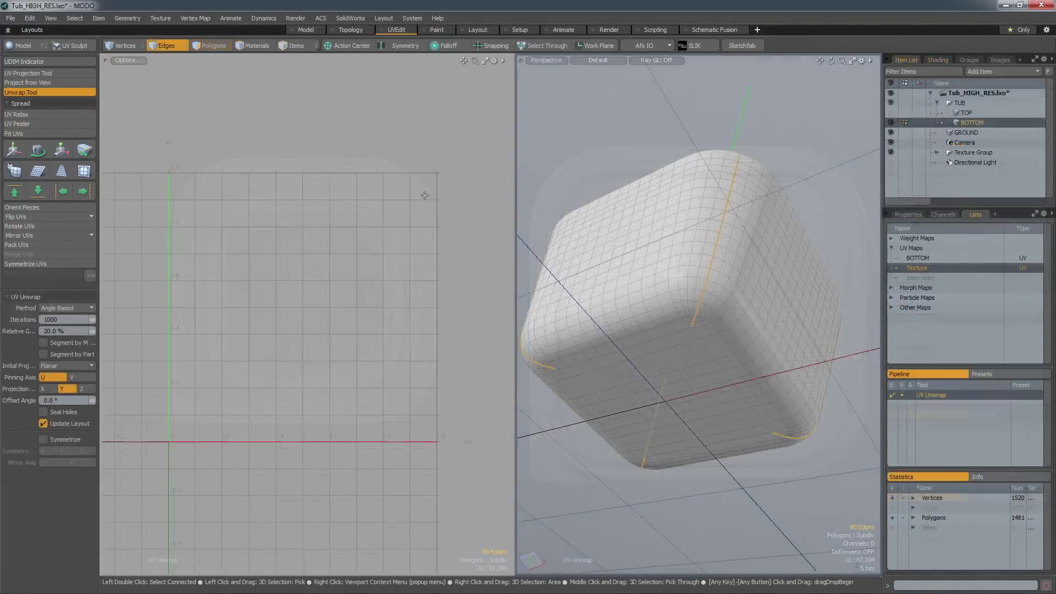
Unwrap the high-res tub, show the Texture UV map with the maltesers artwork, and grow the lower panel selection.
click(423, 194)
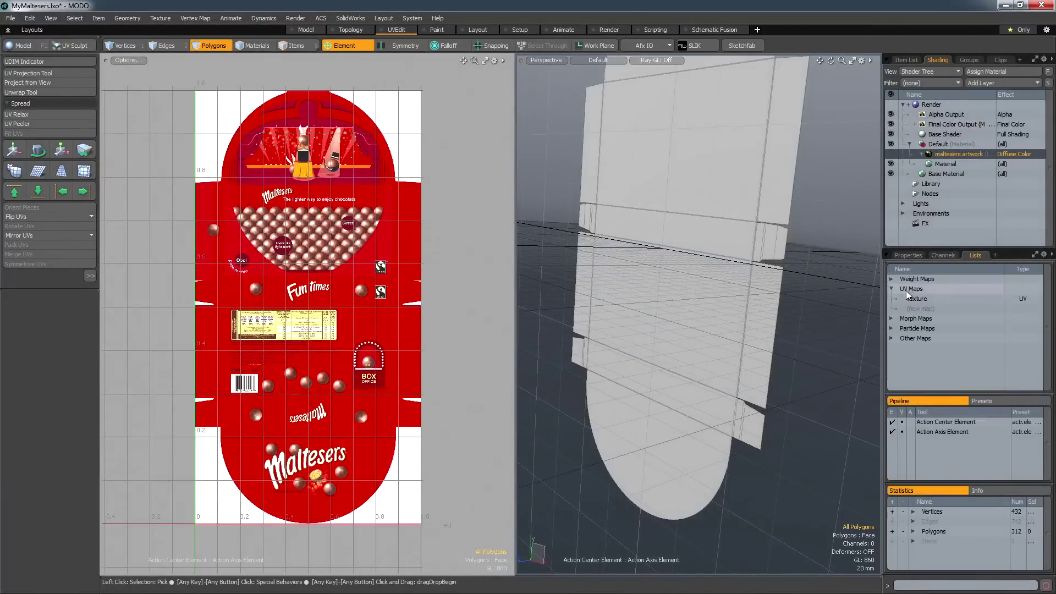
click(915, 299)
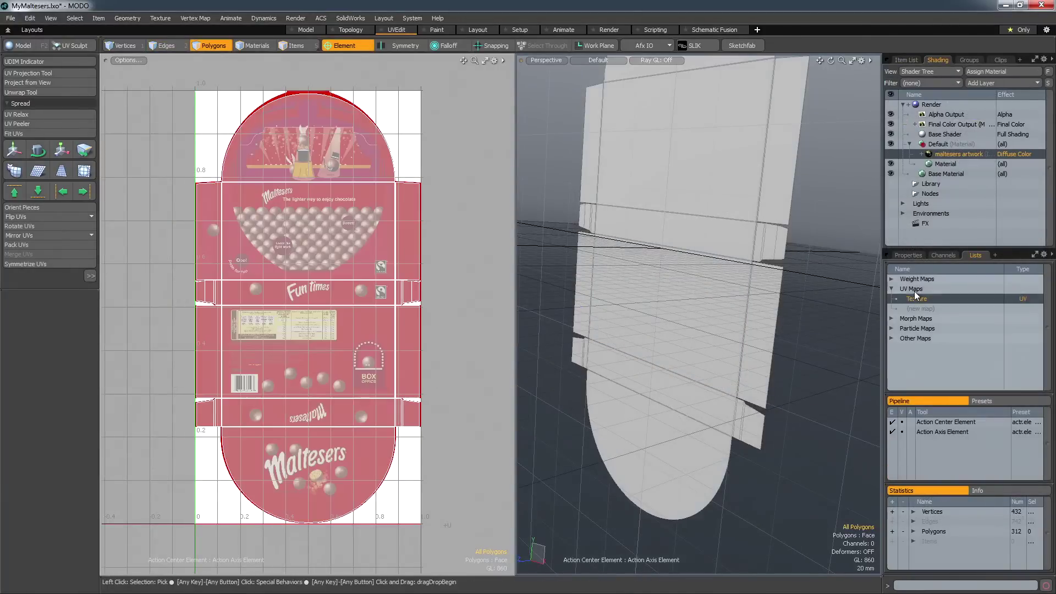
click(890, 154)
ctrl+alt+drag(698, 307, 698, 165)
scroll(719, 263, up, 2)
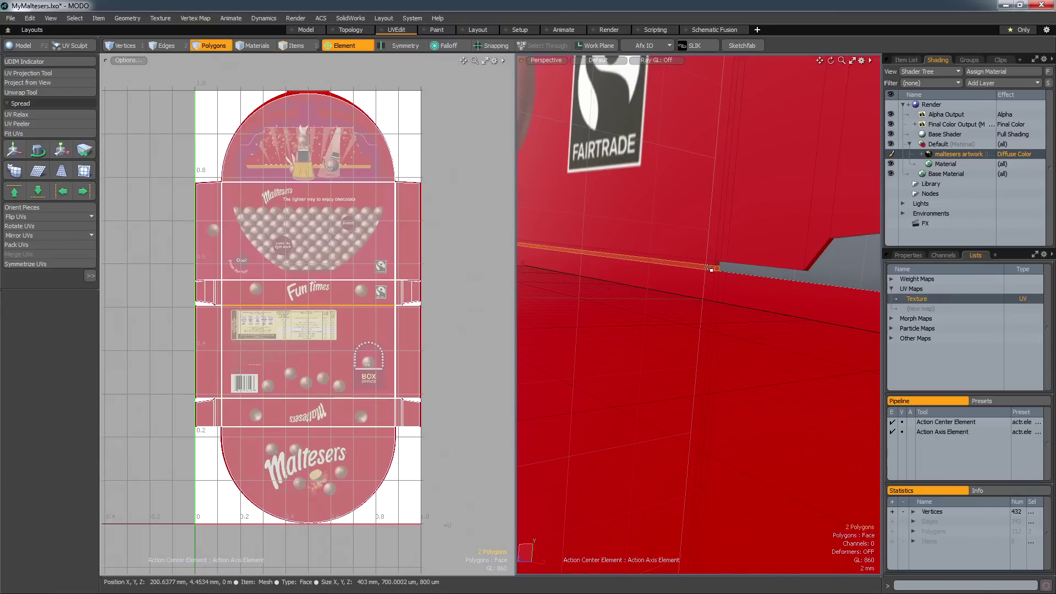
key(l)
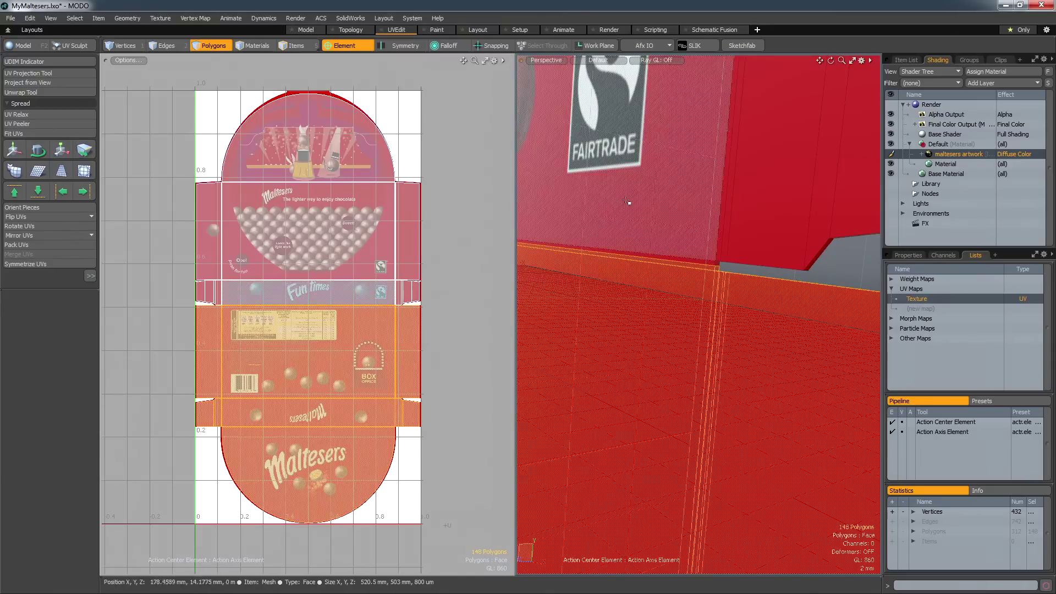
key(e)
alt+drag(627, 203, 575, 248)
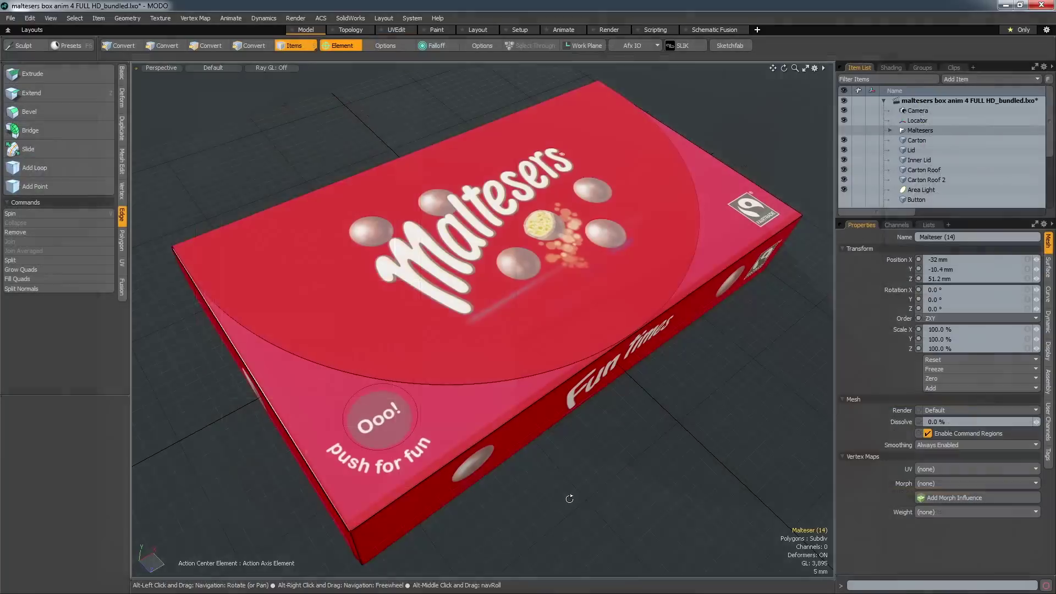
Scale the lid UVs to about 57% and shift them to centre over the Becel artwork.
alt+drag(574, 473, 498, 340)
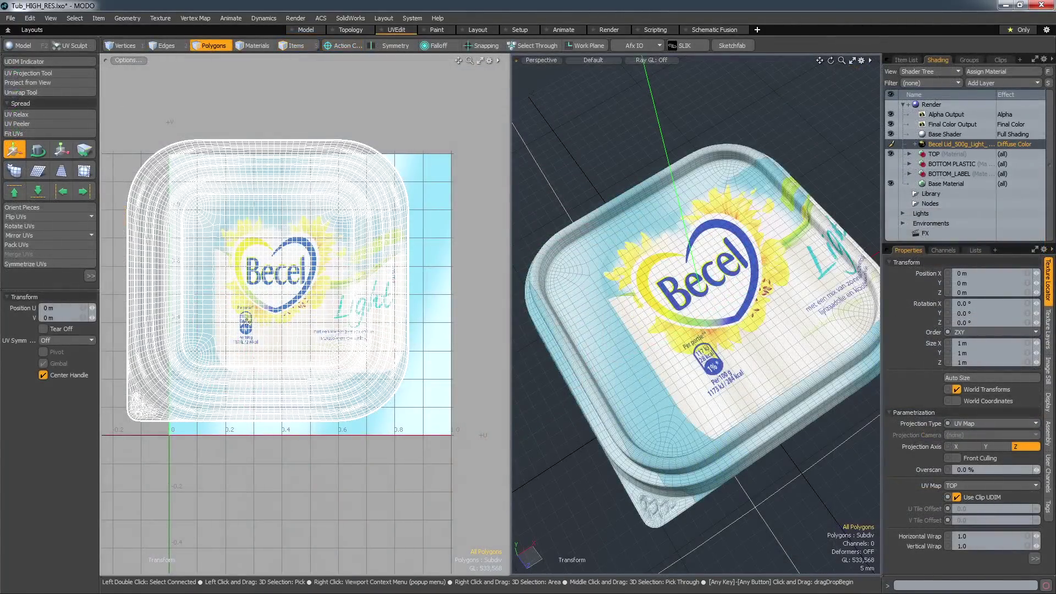
key(y)
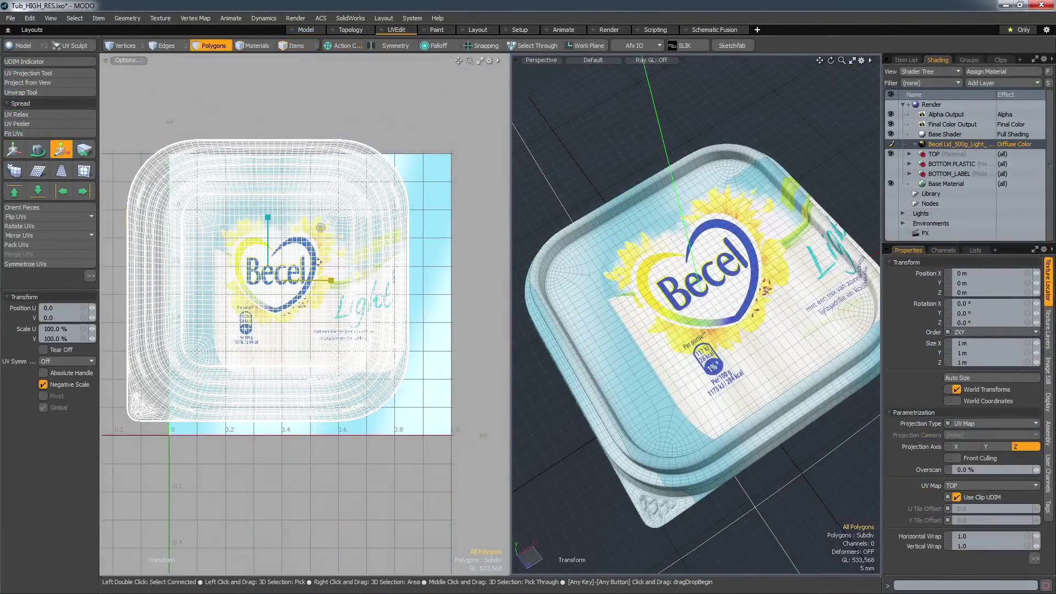
ctrl+alt+drag(319, 262, 294, 253)
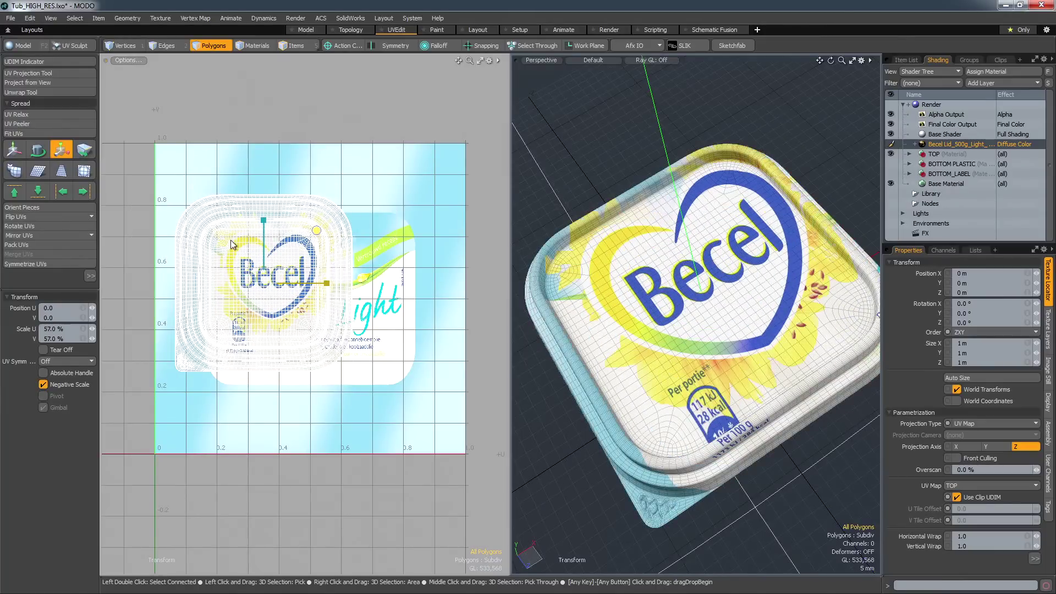
key(w)
drag(313, 226, 322, 223)
mouse_move(604, 341)
alt+mouse_down()
mouse_move(651, 326)
mouse_move(616, 330)
alt+mouse_up()
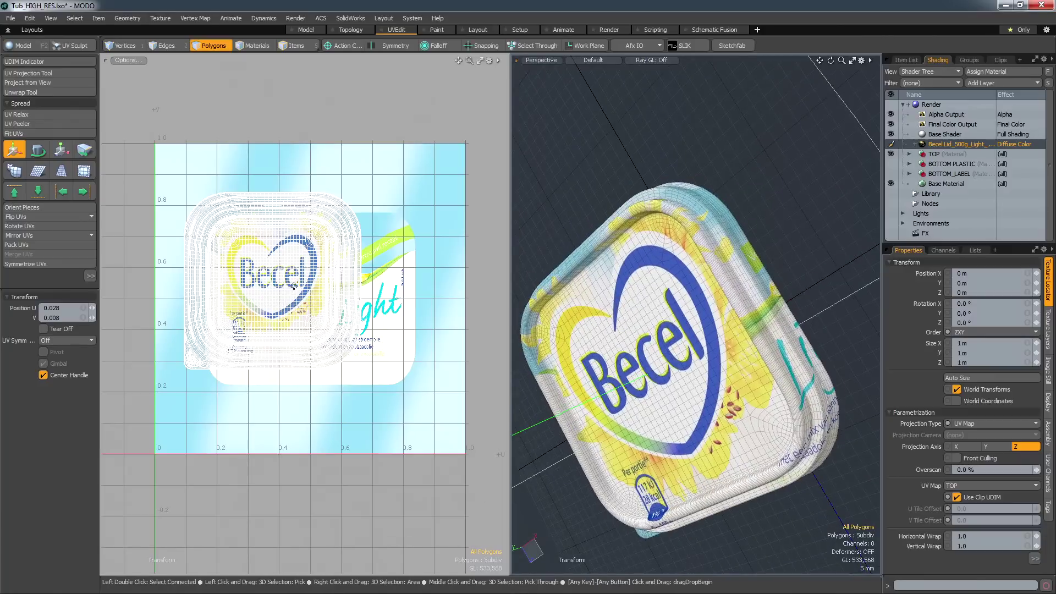
drag(294, 285, 272, 312)
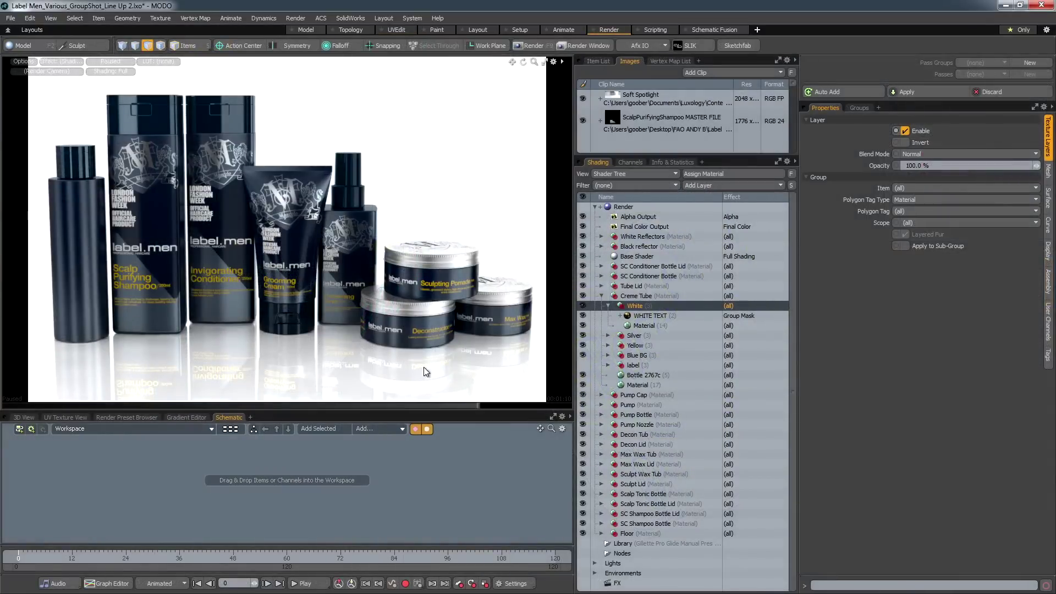
Set the Shading Model of Material (14) under White to Physically Based.
click(649, 325)
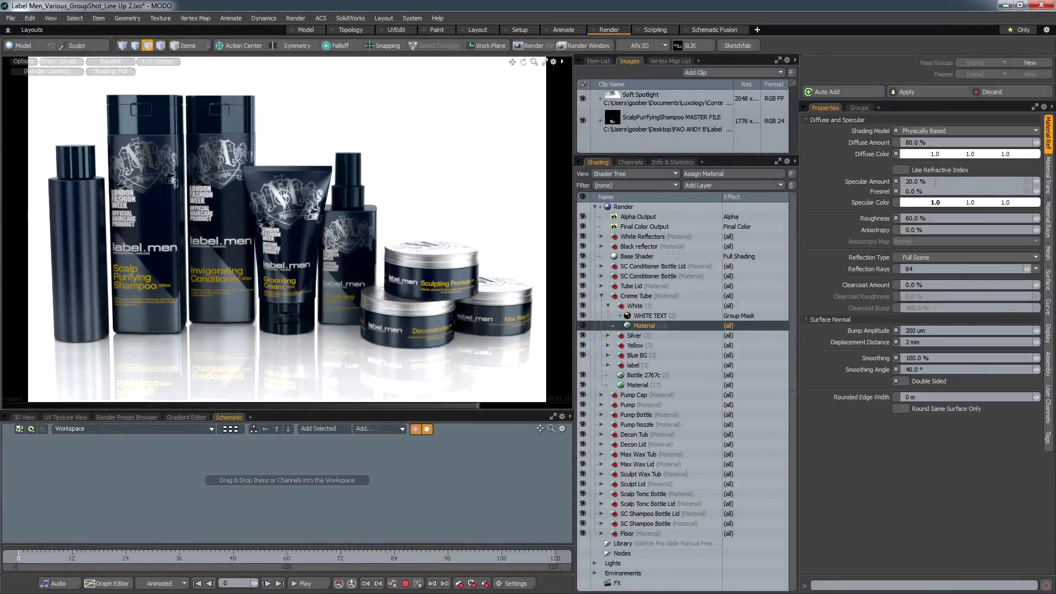
click(931, 131)
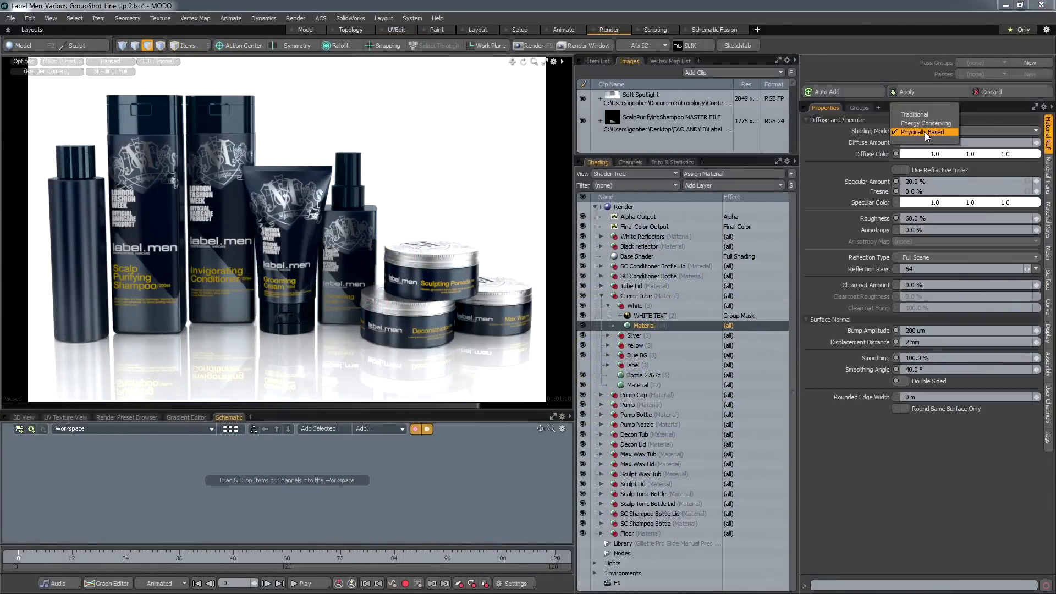
click(925, 132)
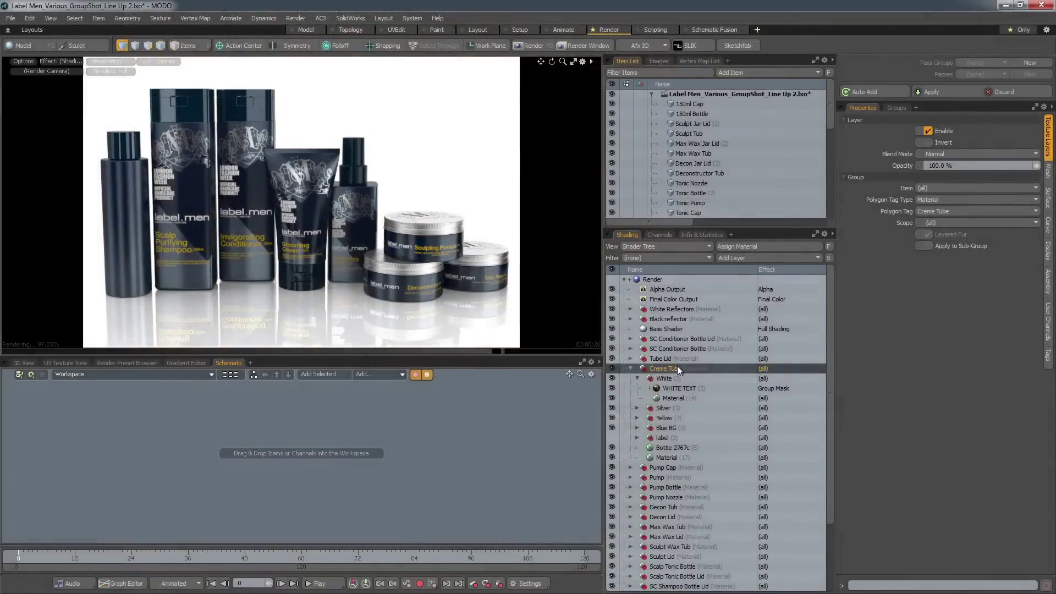
Save the Creme Tube group as a preset and browse into the Metal and Copper material presets.
right_click(677, 365)
click(651, 522)
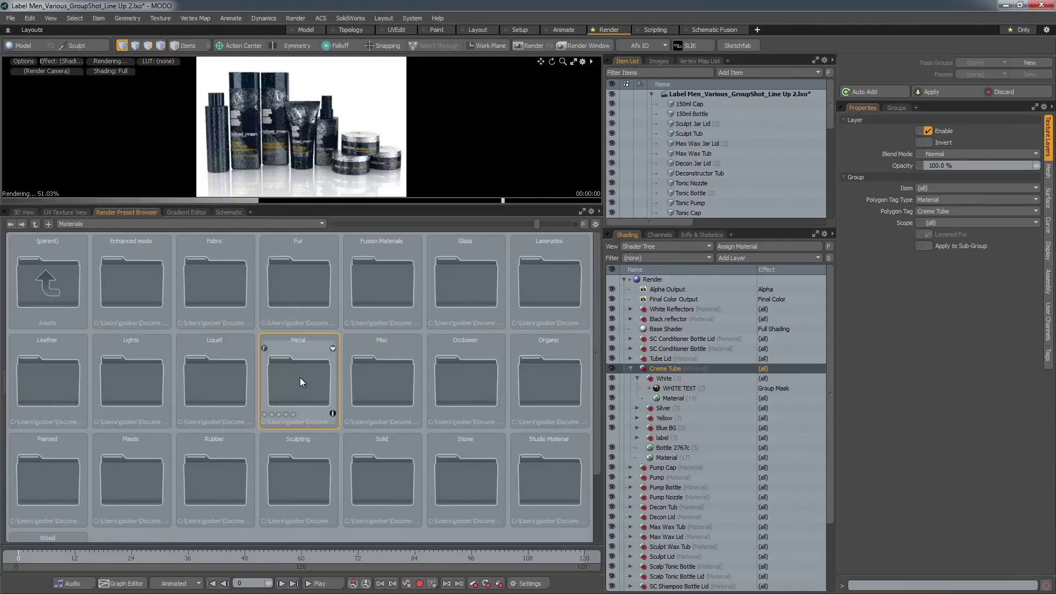
double_click(299, 377)
double_click(461, 288)
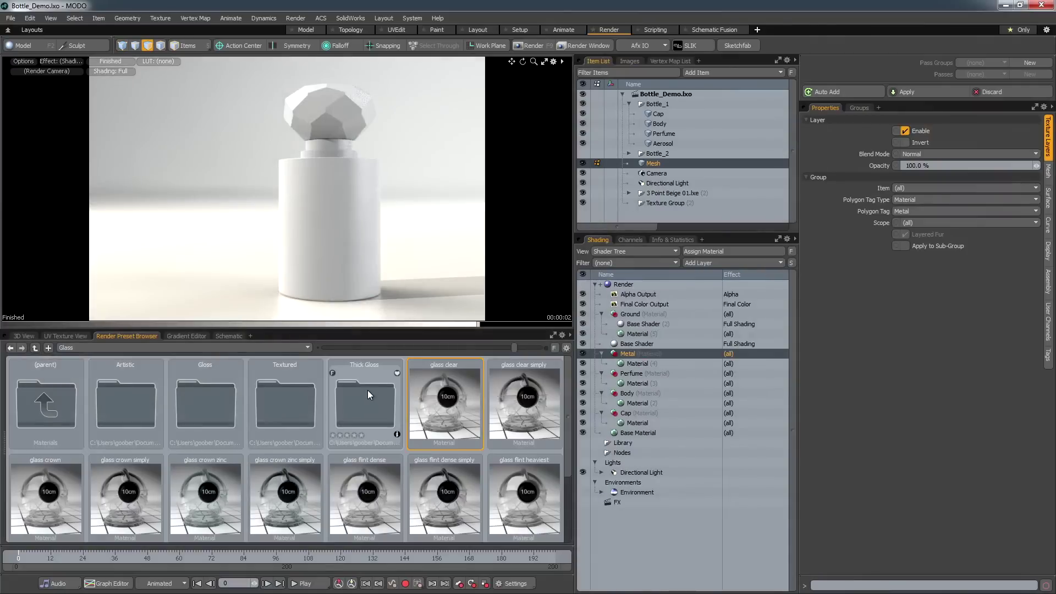
Apply glass clear to the bottle body and Still Water Blue to the perfume.
drag(458, 407, 296, 239)
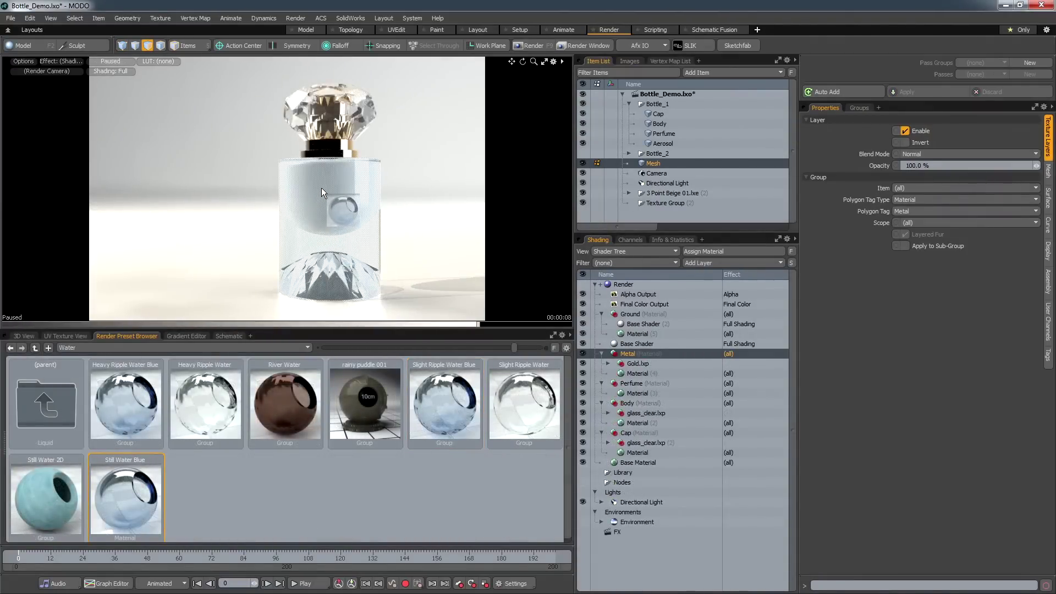
drag(321, 187, 321, 187)
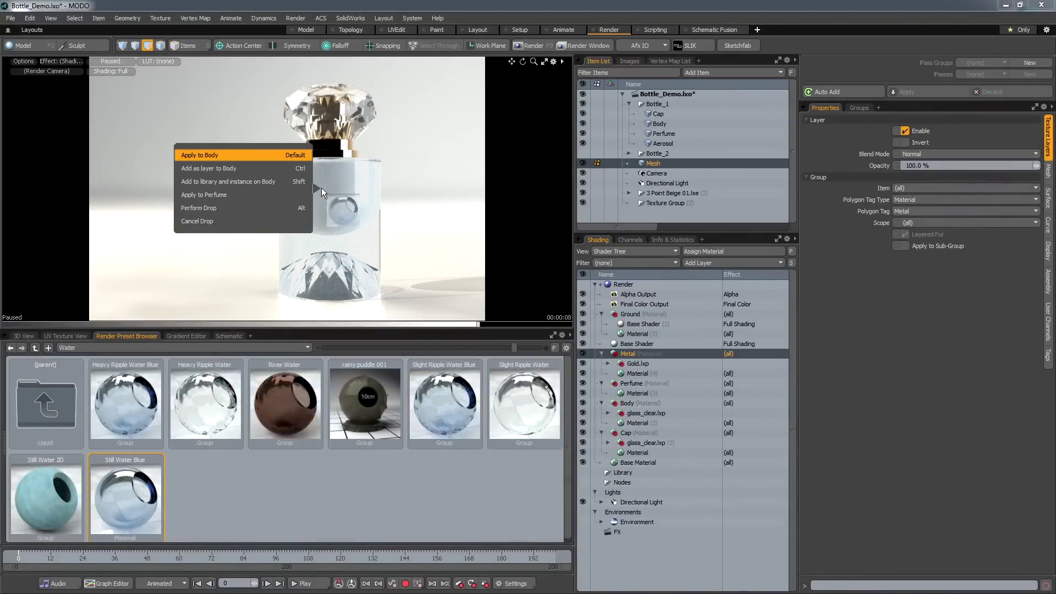
click(204, 195)
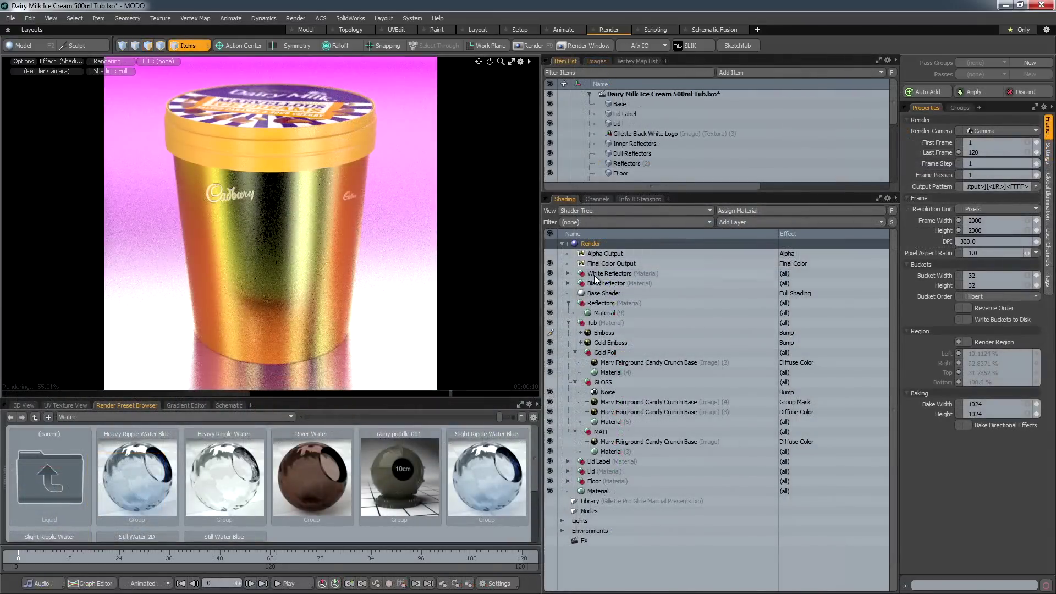
Set the Emboss bump layer to Normal blend mode at 20% opacity.
click(604, 333)
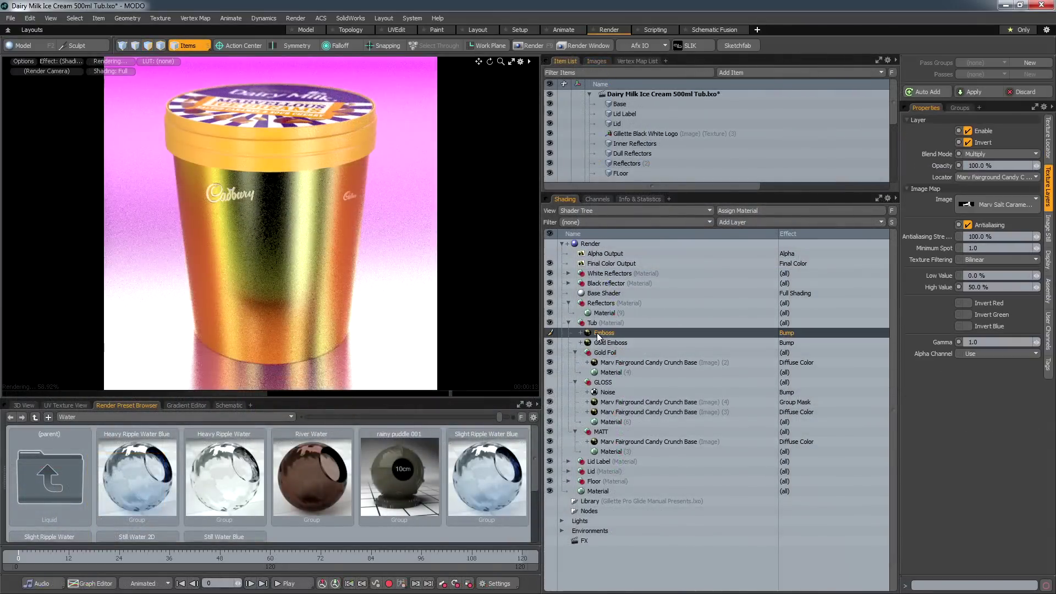
click(980, 155)
click(976, 104)
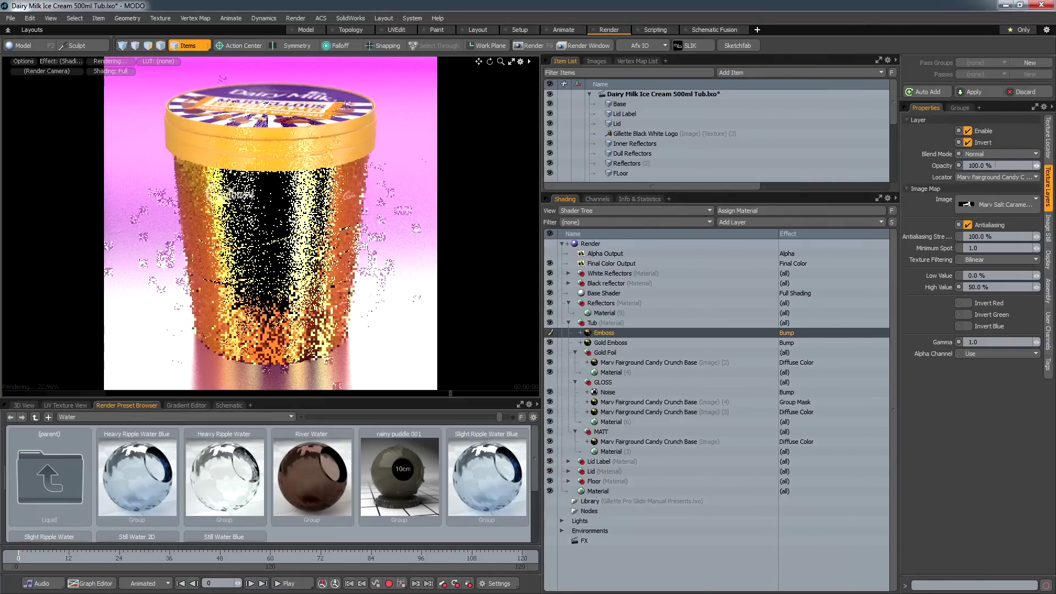
text(20)
key(Return)
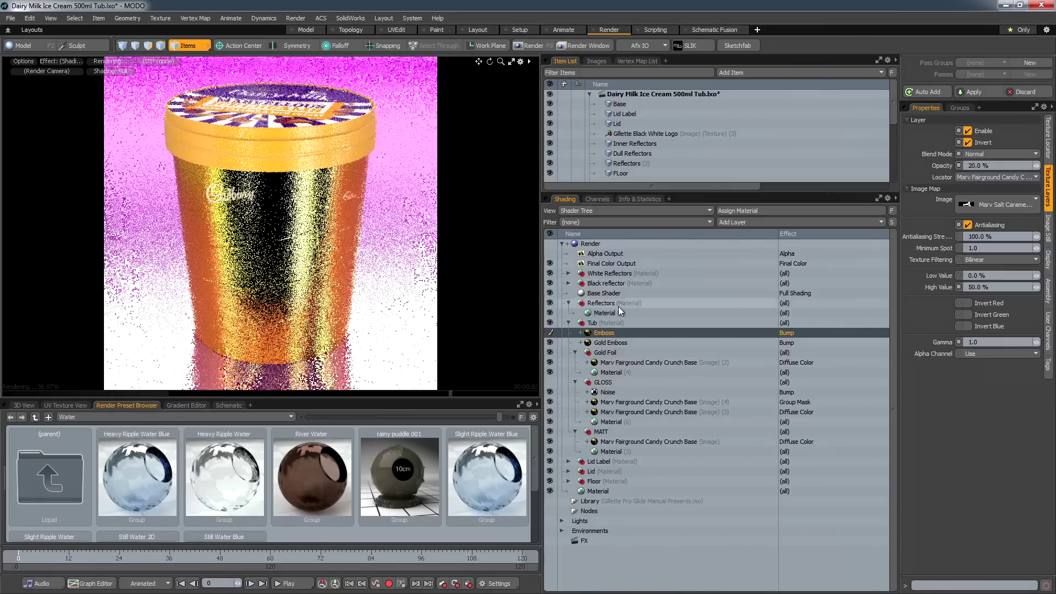
Make the Gold Foil artwork image a Shader Control group mask.
click(626, 362)
right_click(806, 361)
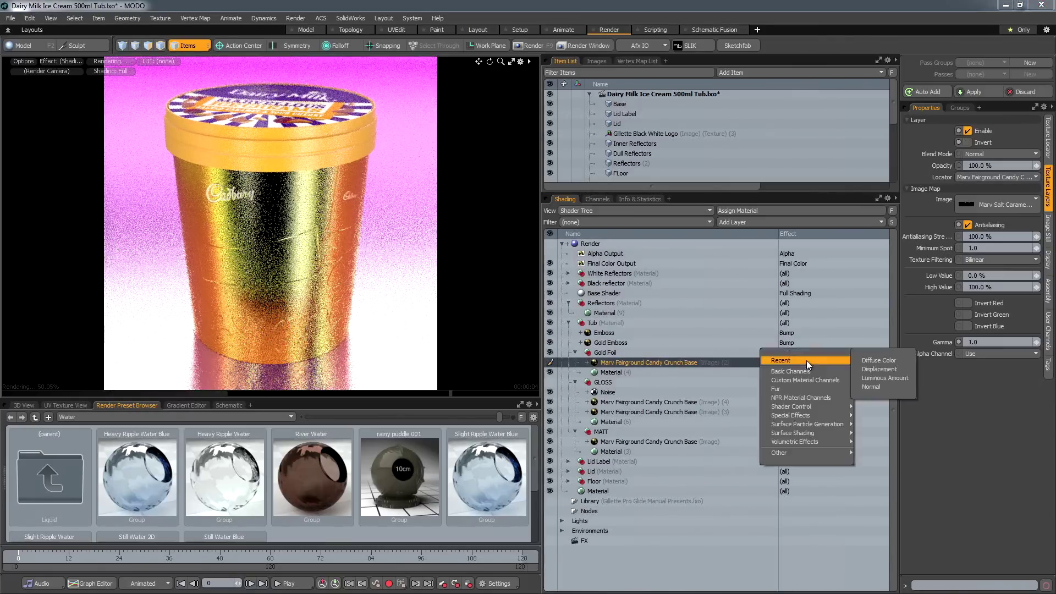
mouse_move(804, 391)
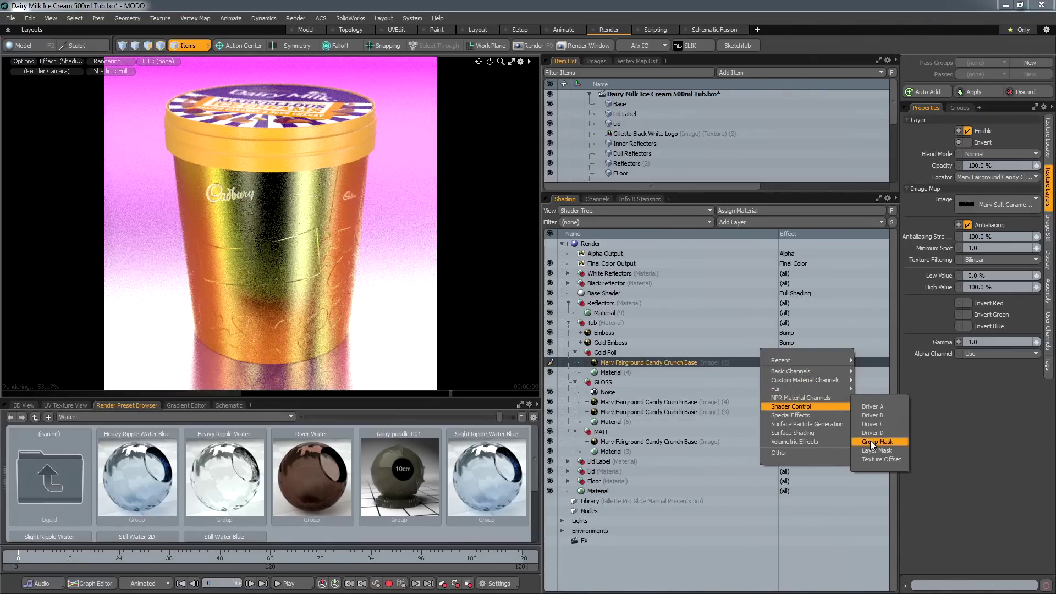
click(871, 442)
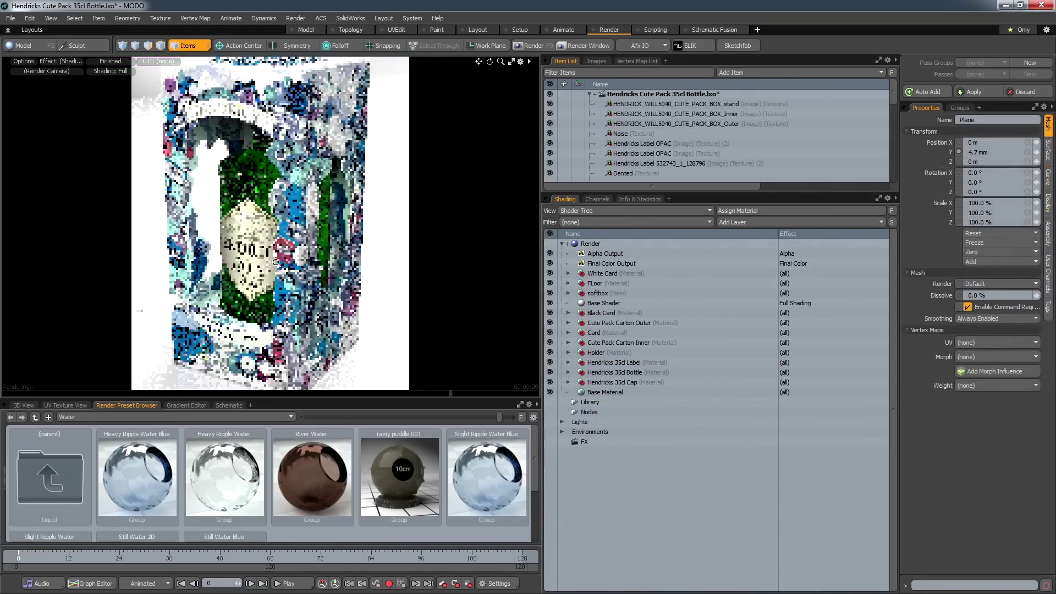
Zoom the render preview onto the bottle label and select its Green material.
ctrl+alt+drag(275, 262, 291, 303)
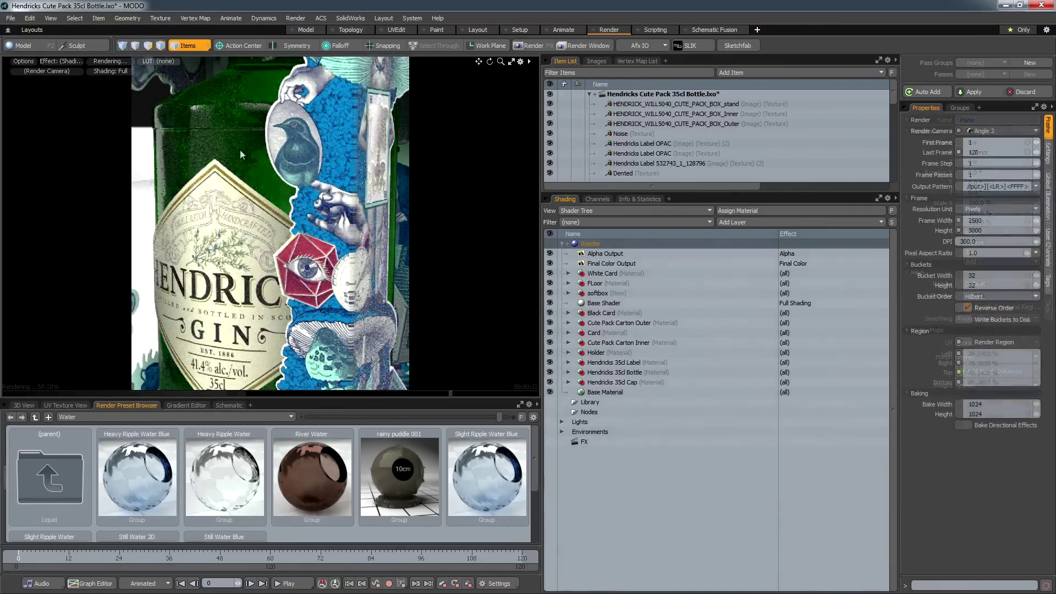
right_click(237, 152)
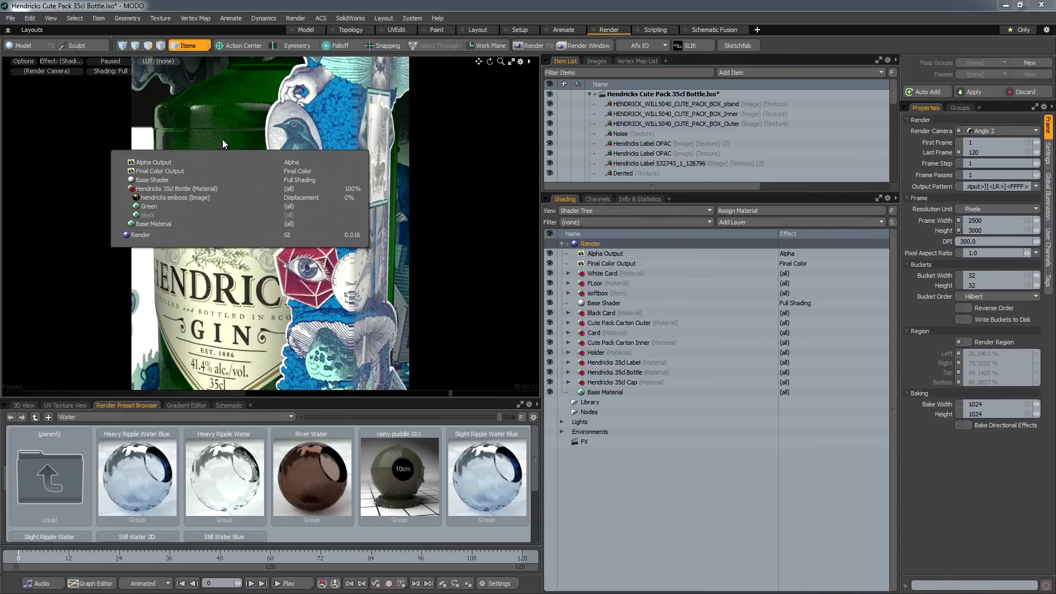
click(222, 140)
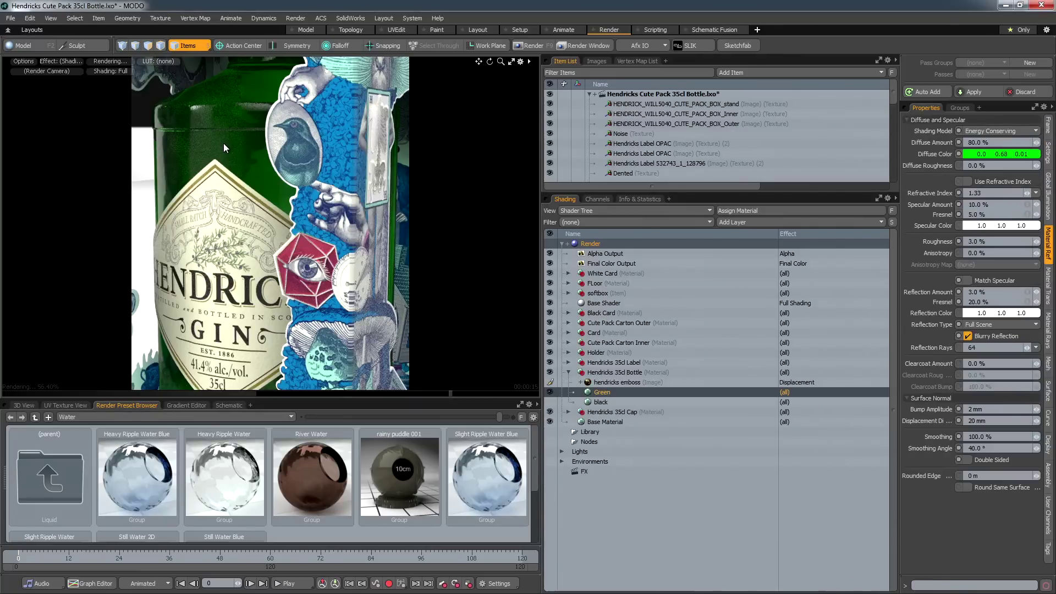
Show the Number of Samples heat map, then set Heat Map back to None.
click(23, 61)
mouse_move(65, 68)
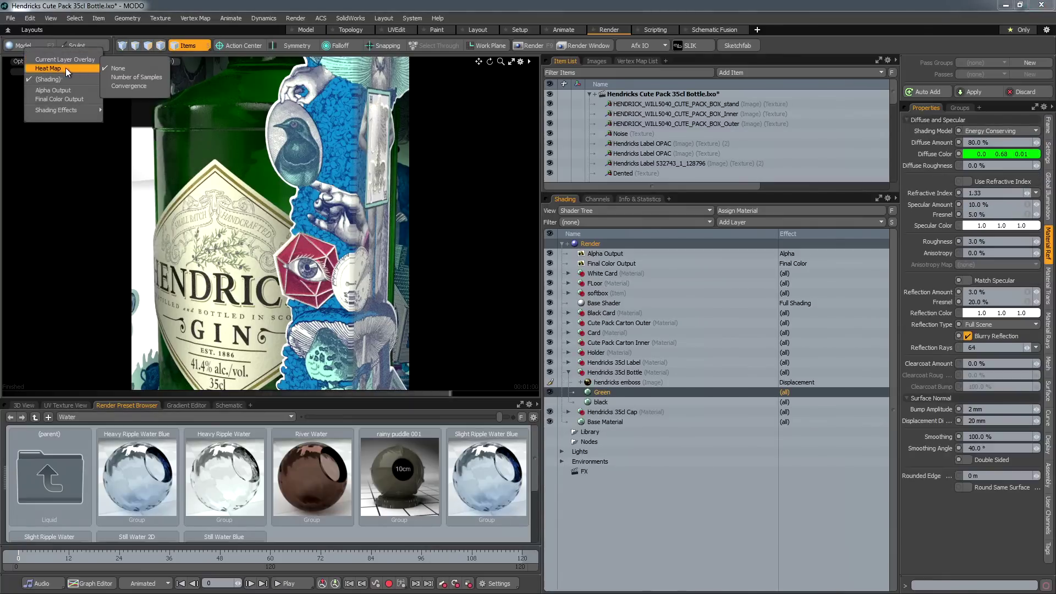
click(123, 77)
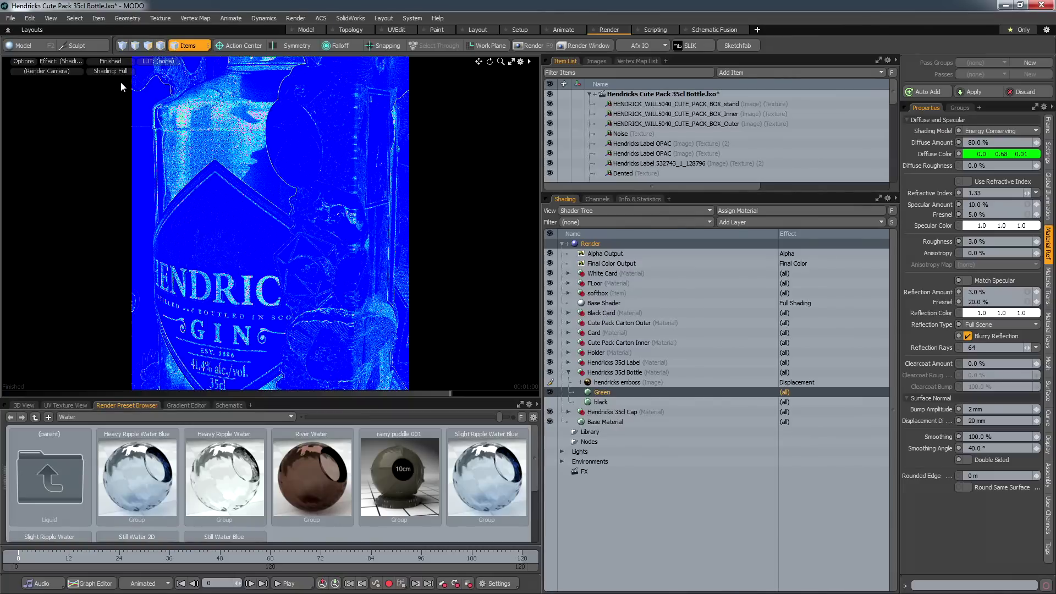
click(23, 61)
mouse_move(65, 68)
click(132, 68)
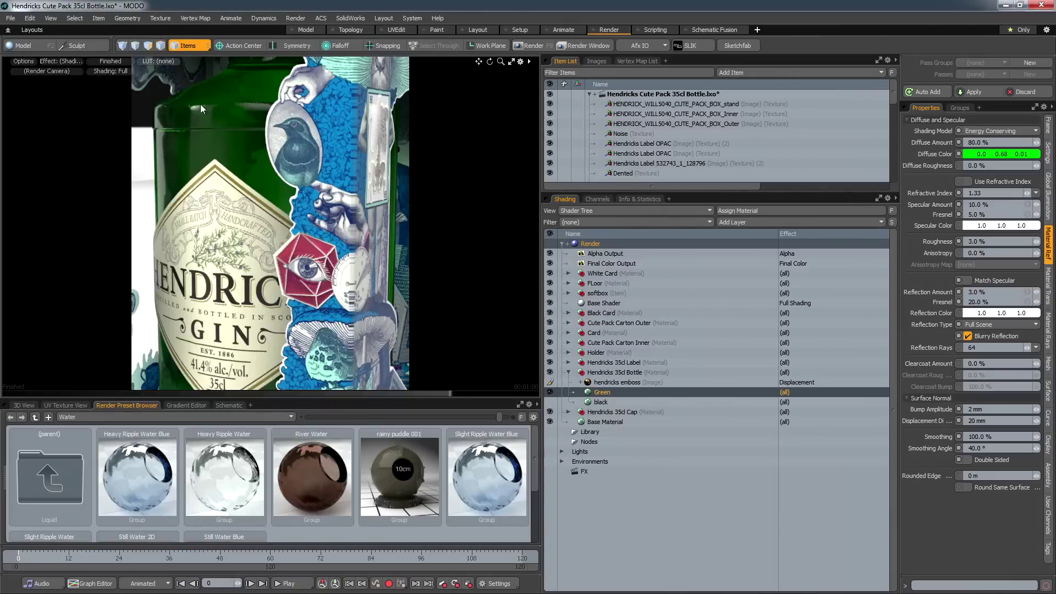
scroll(306, 268, down, 5)
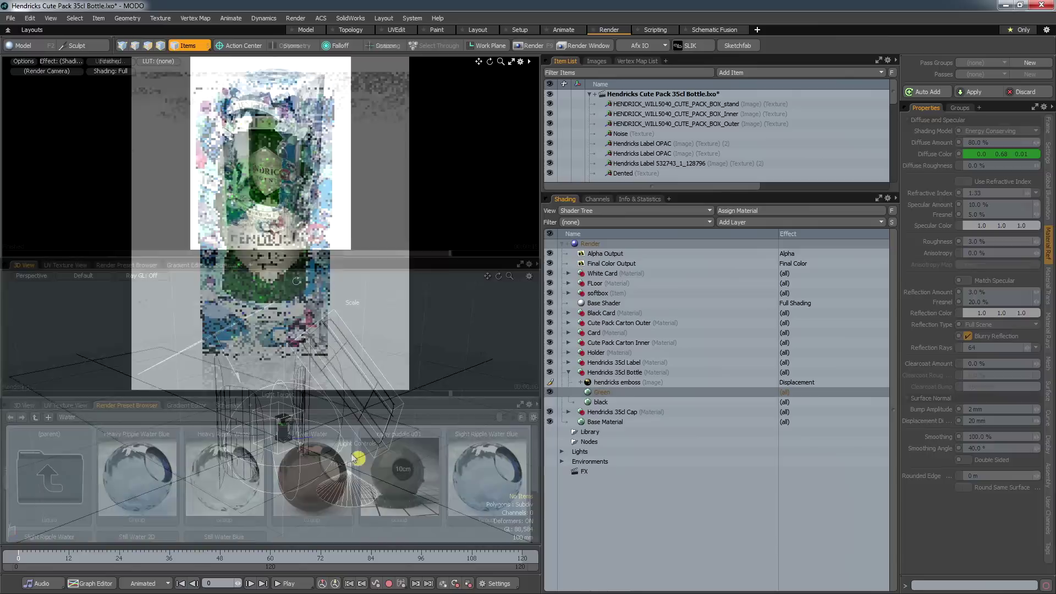
Scale the rotate light locator down to 74%, then move the Key Light to X 600 mm.
key(ctrl+space)
alt+drag(245, 434, 337, 448)
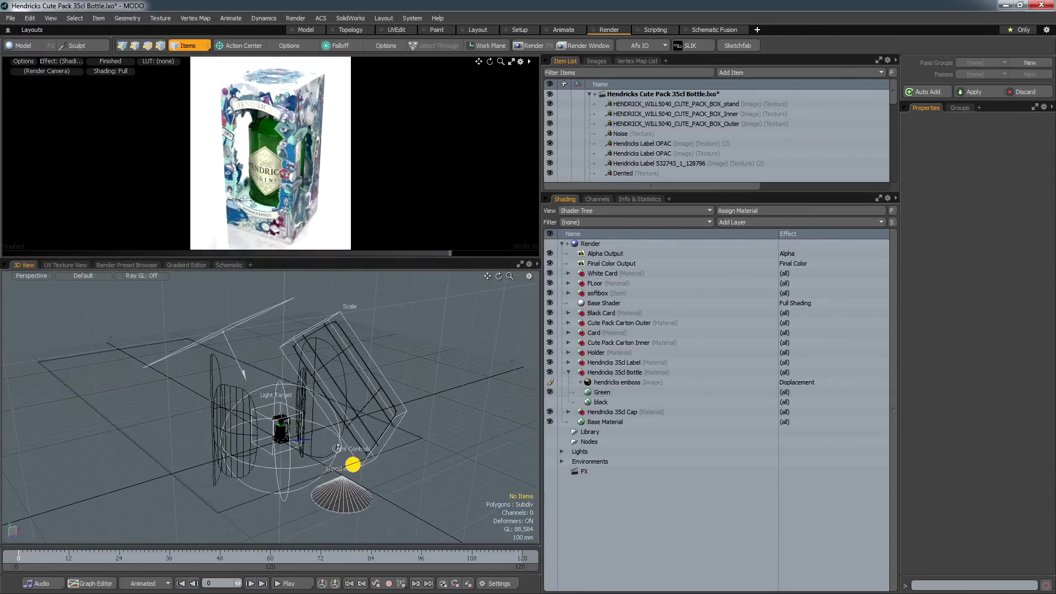
click(389, 434)
mouse_move(347, 392)
mouse_down()
mouse_move(333, 388)
mouse_move(407, 391)
mouse_move(365, 391)
mouse_up()
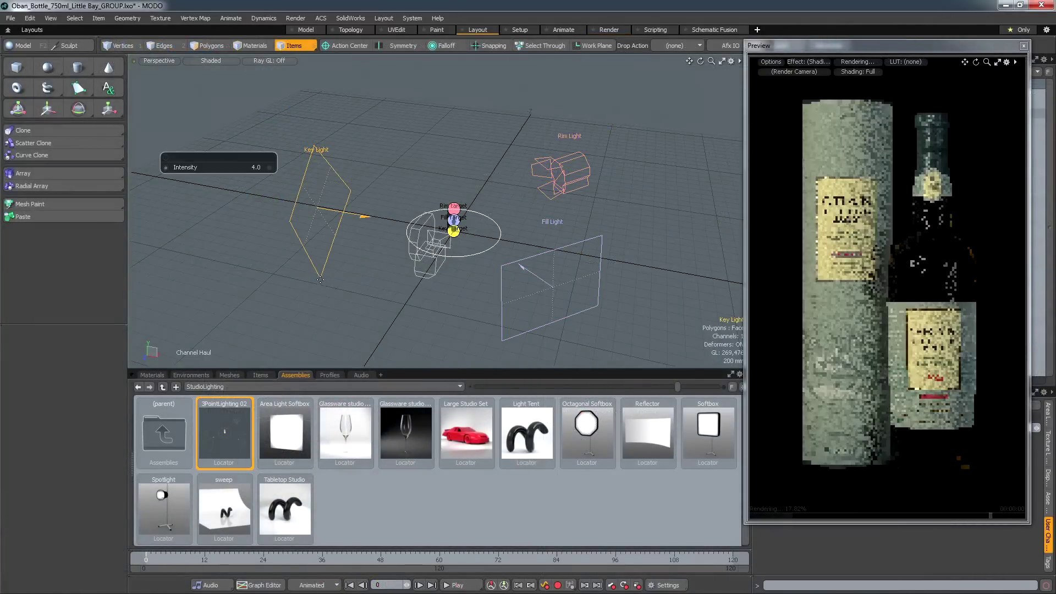
key(w)
drag(308, 192, 354, 172)
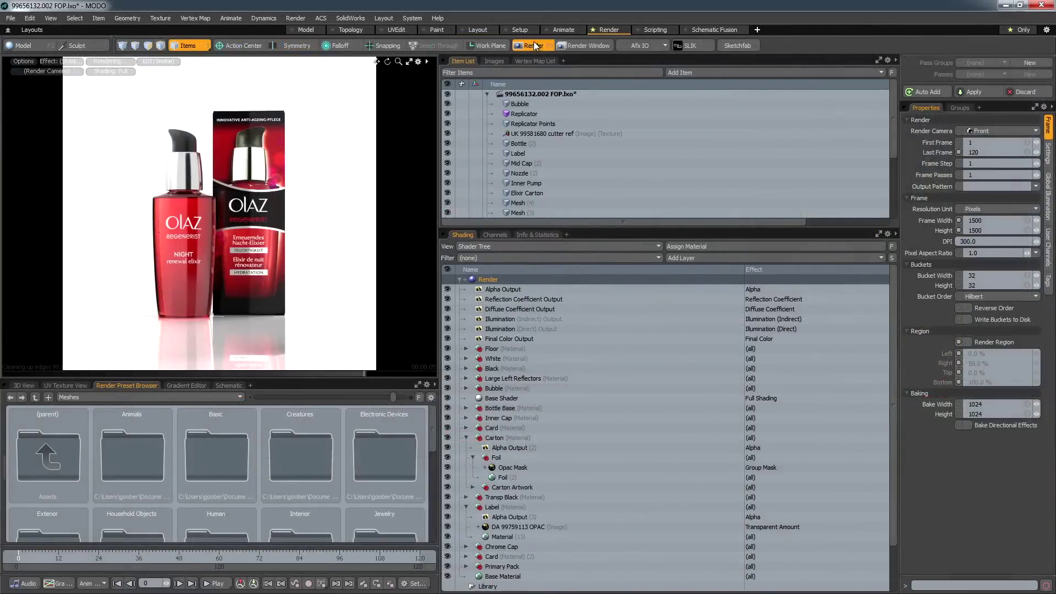
Render the Olaz bottle frame, view it at 50% zoom, and open the Save Image menu.
click(532, 45)
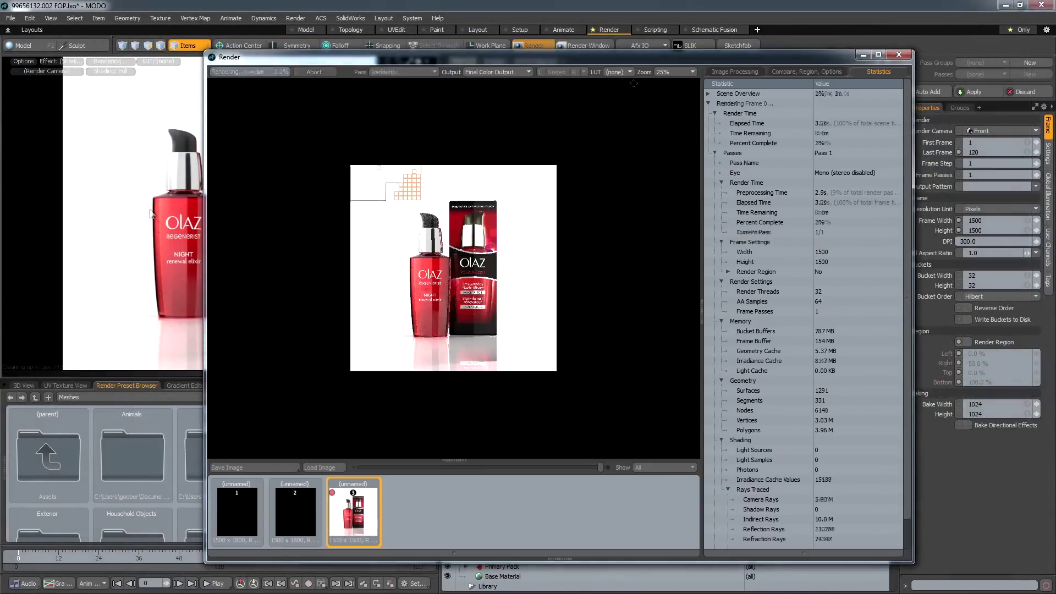
click(660, 72)
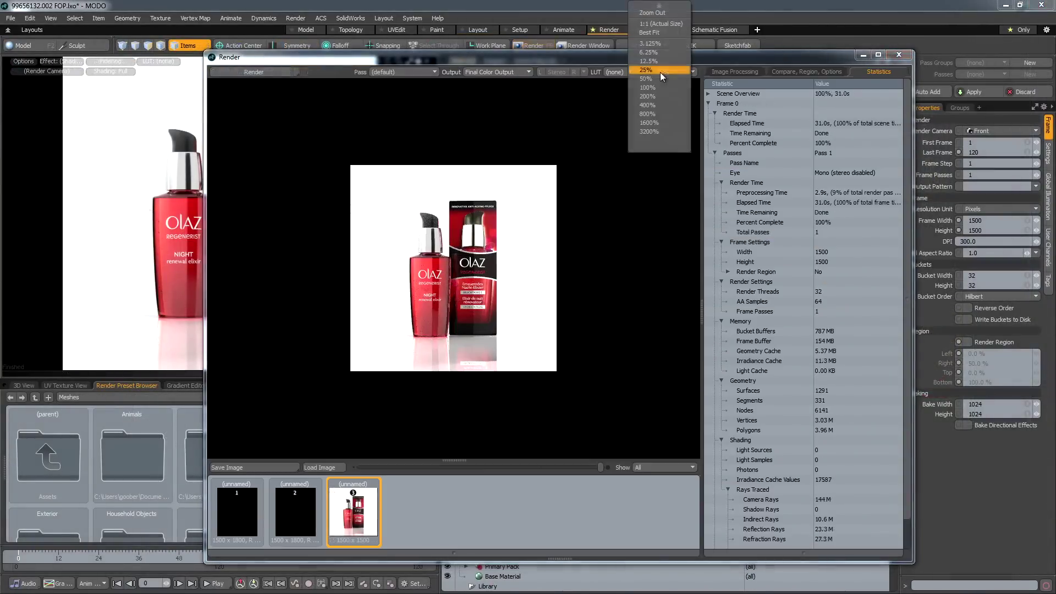
click(662, 78)
click(526, 72)
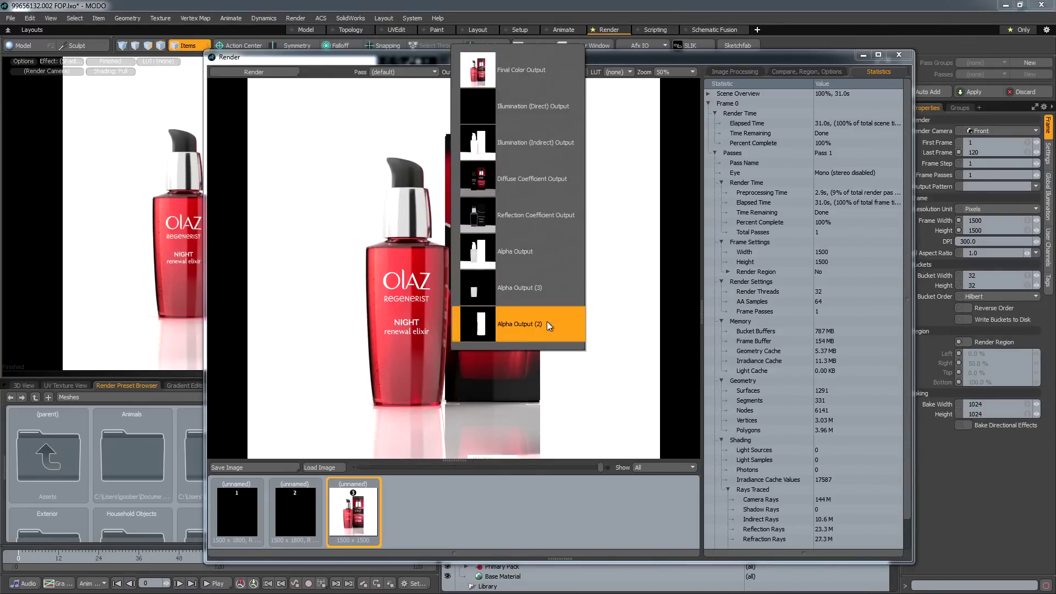
click(279, 466)
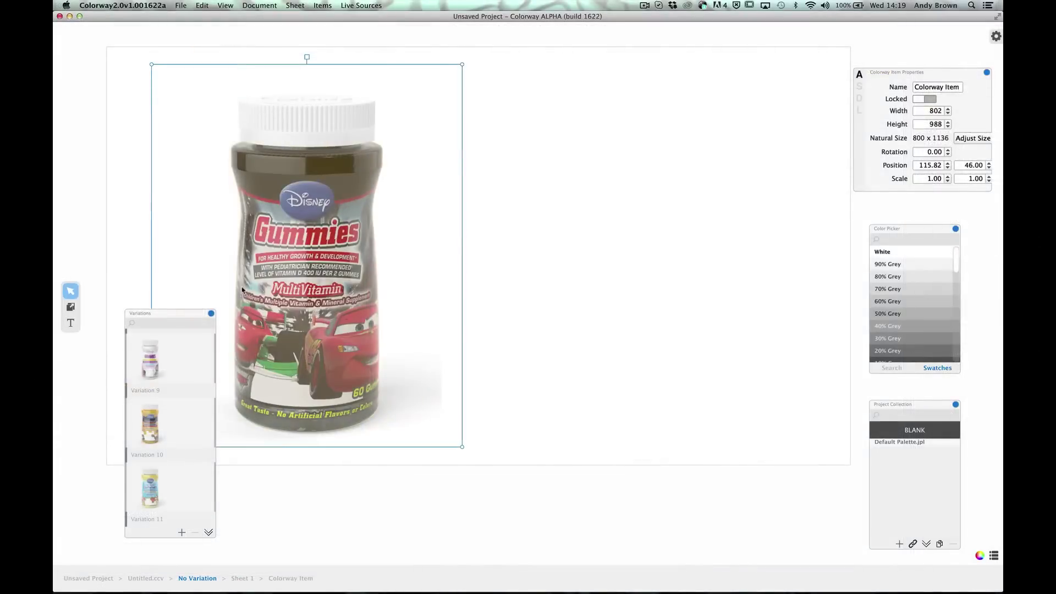
Move the Gummies jar right and preview the Fairies Calcium, Heroes, Omega, Nemo and Mickey wraps.
drag(237, 293, 494, 293)
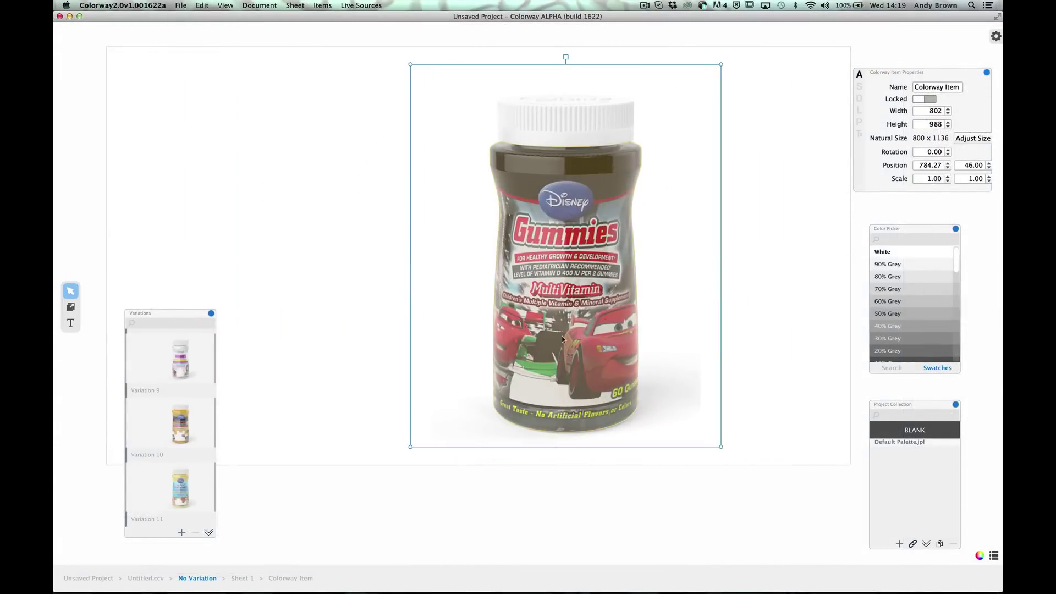
click(861, 132)
click(933, 111)
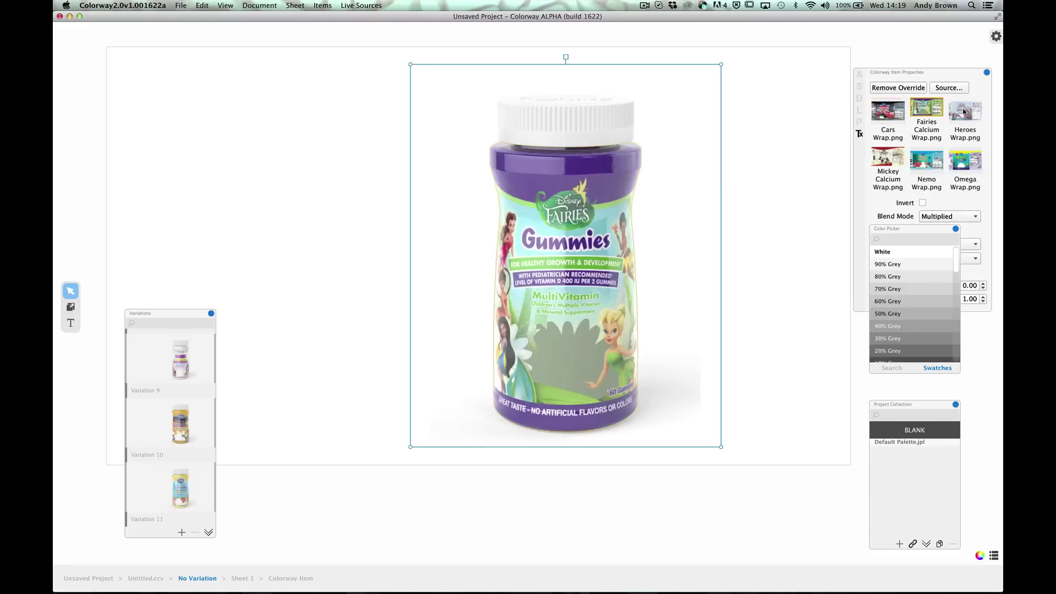
click(965, 109)
click(964, 160)
click(926, 160)
click(889, 161)
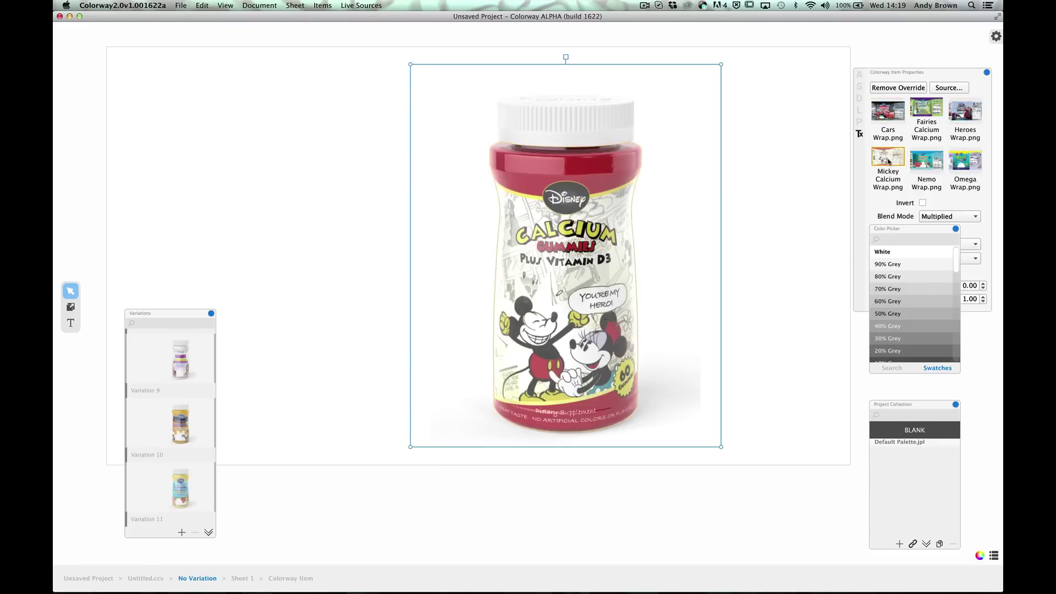
Preview the Princess, Toy Story, Tween and Winnie wraps, then apply Wall-E Wrap.png.
scroll(888, 154, down, 3)
click(887, 122)
click(926, 111)
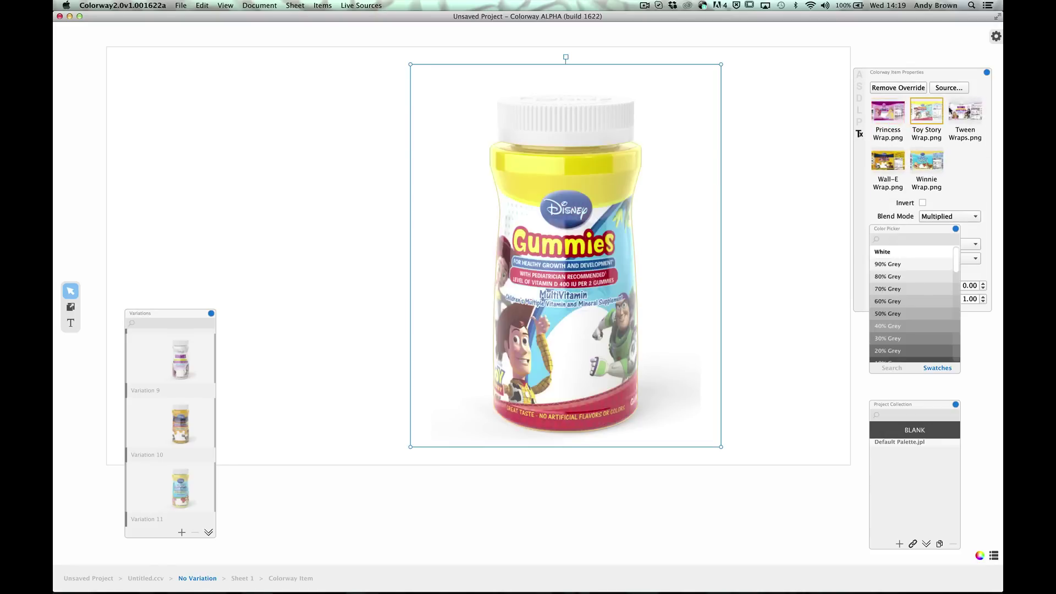
click(964, 112)
click(917, 157)
click(877, 164)
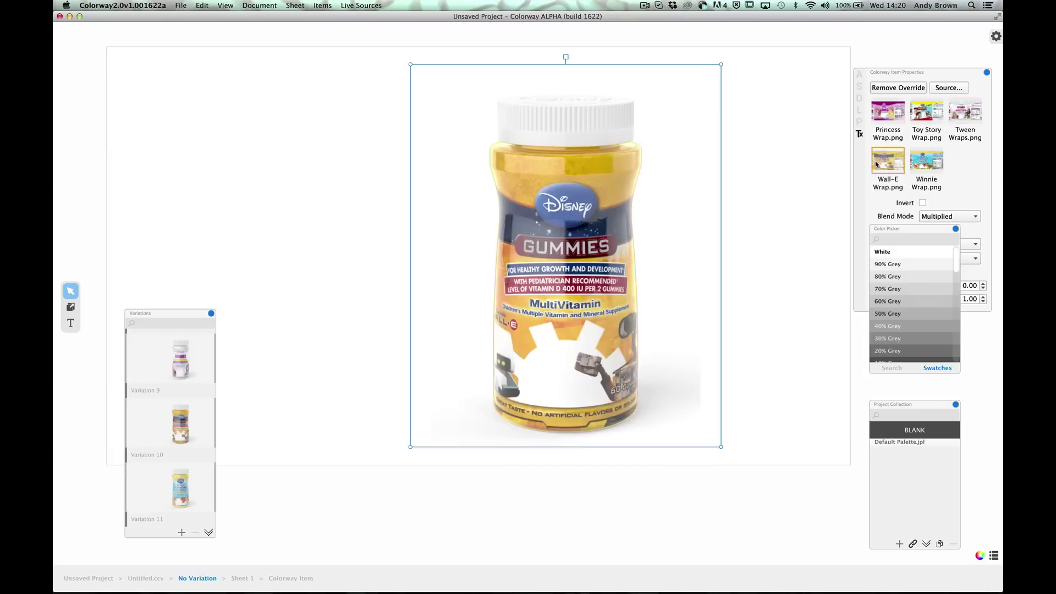